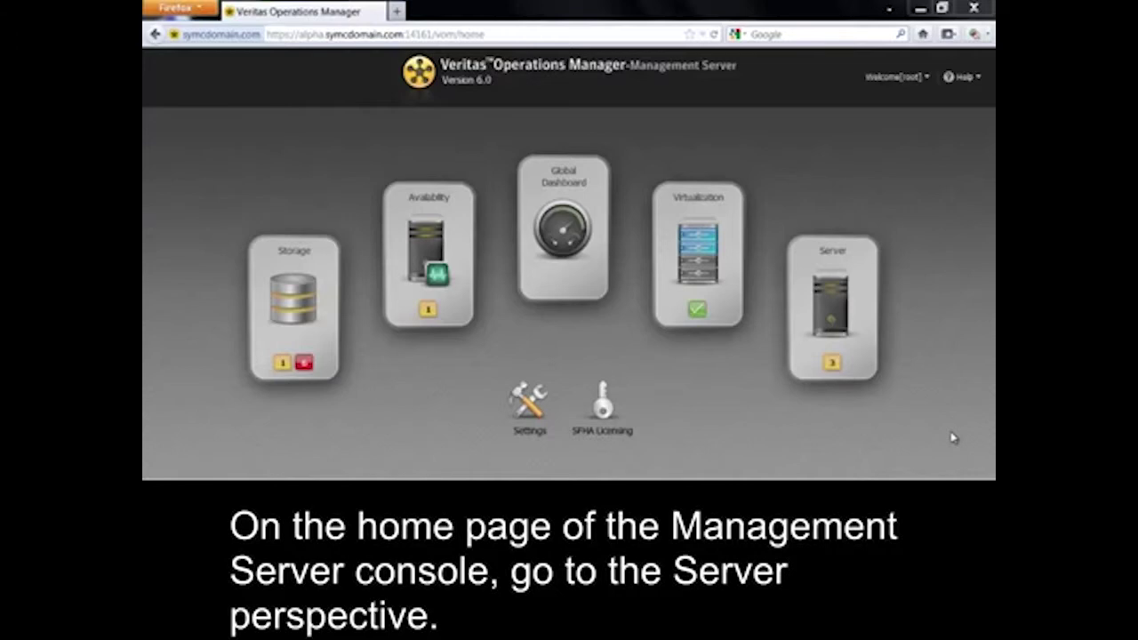
# Step: In the Server perspective, expand Alpha and bring up the actions for linsys1.symcdomain.com
pyautogui.click(842, 311)
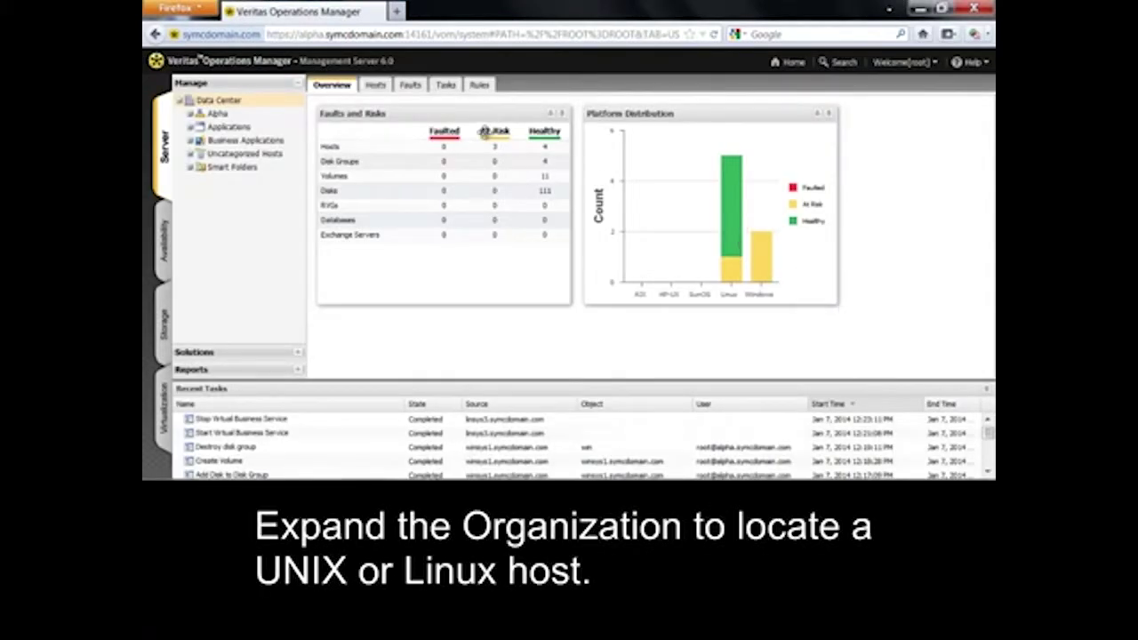
pyautogui.click(190, 115)
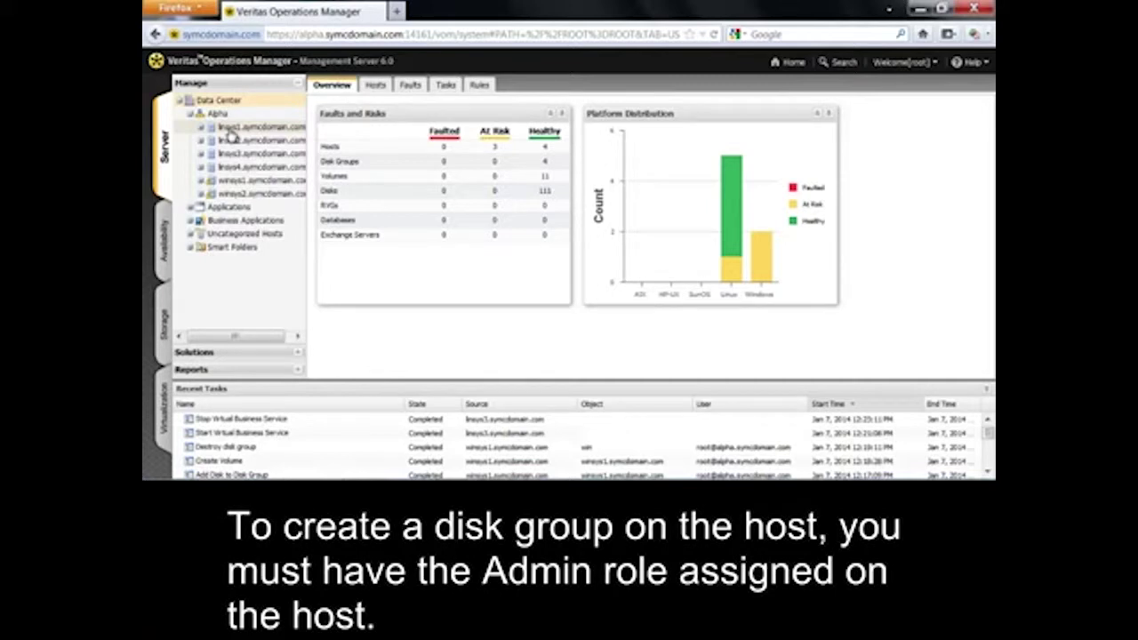
pyautogui.rightClick(231, 129)
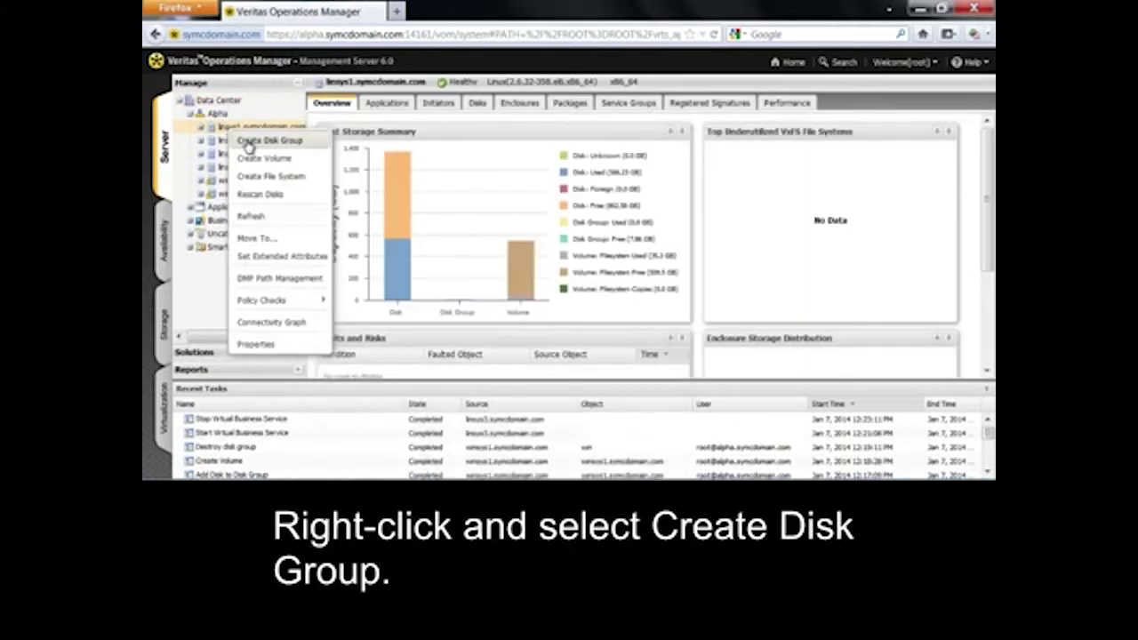
# Step: Start a disk group on linsys1 named Lin_DG, marked Shared, with cross-platform data sharing off
pyautogui.click(249, 142)
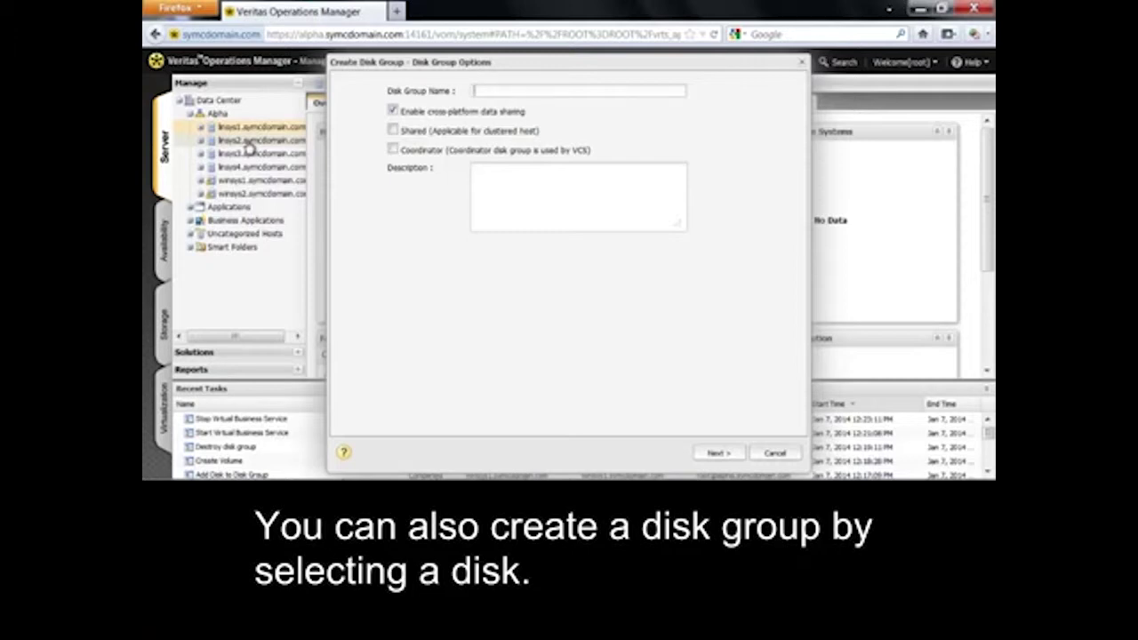
pyautogui.write('L')
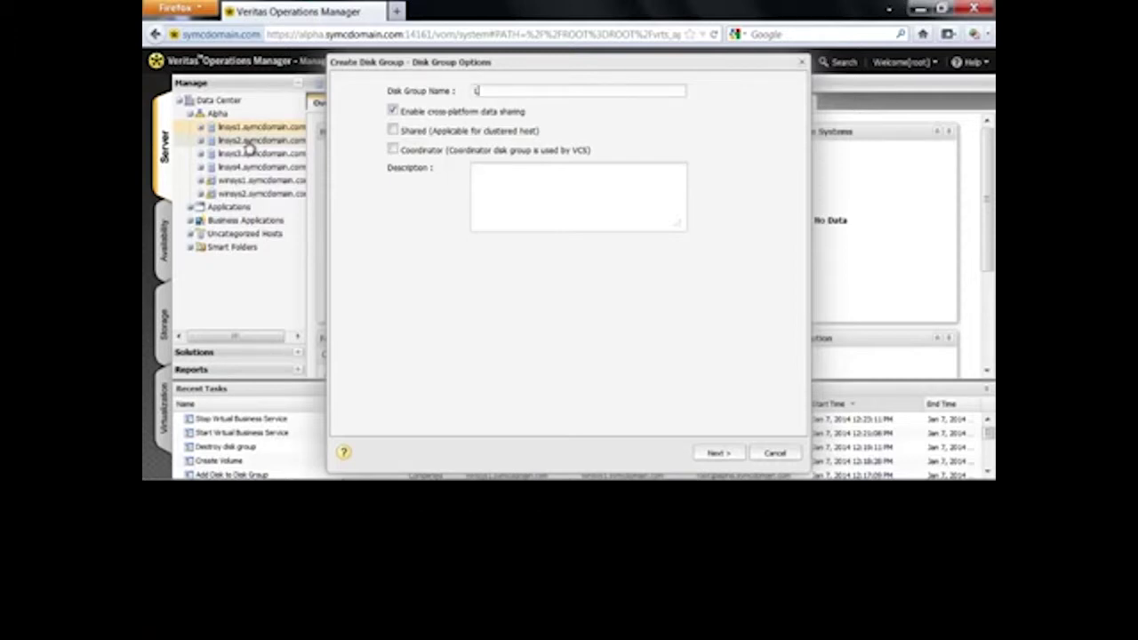
pyautogui.write('H_DG')
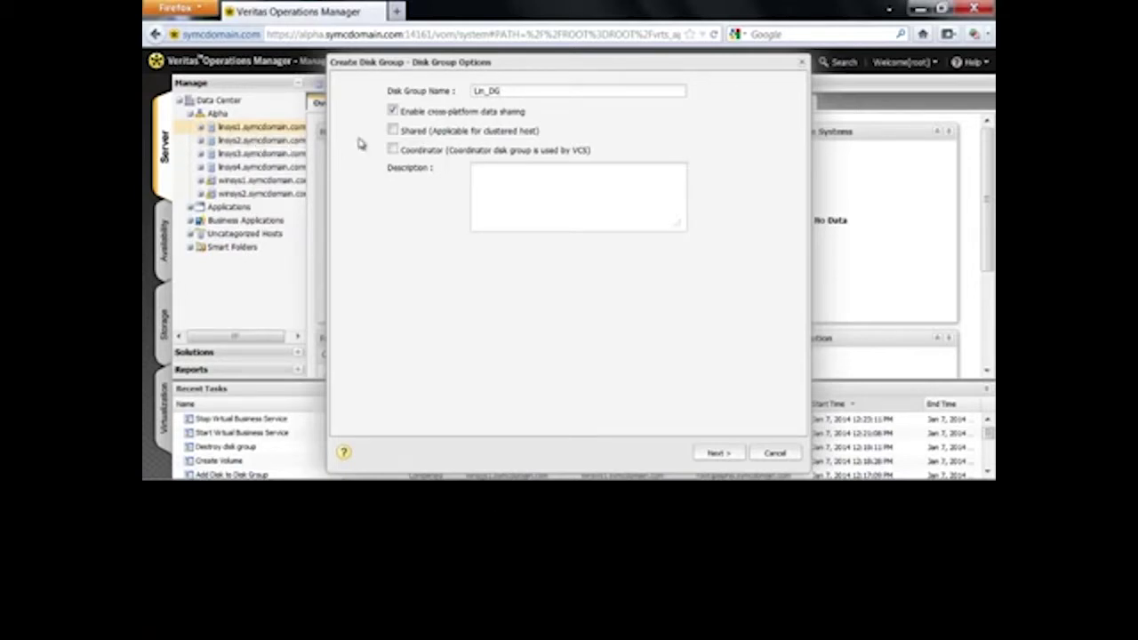
pyautogui.click(393, 131)
pyautogui.click(392, 110)
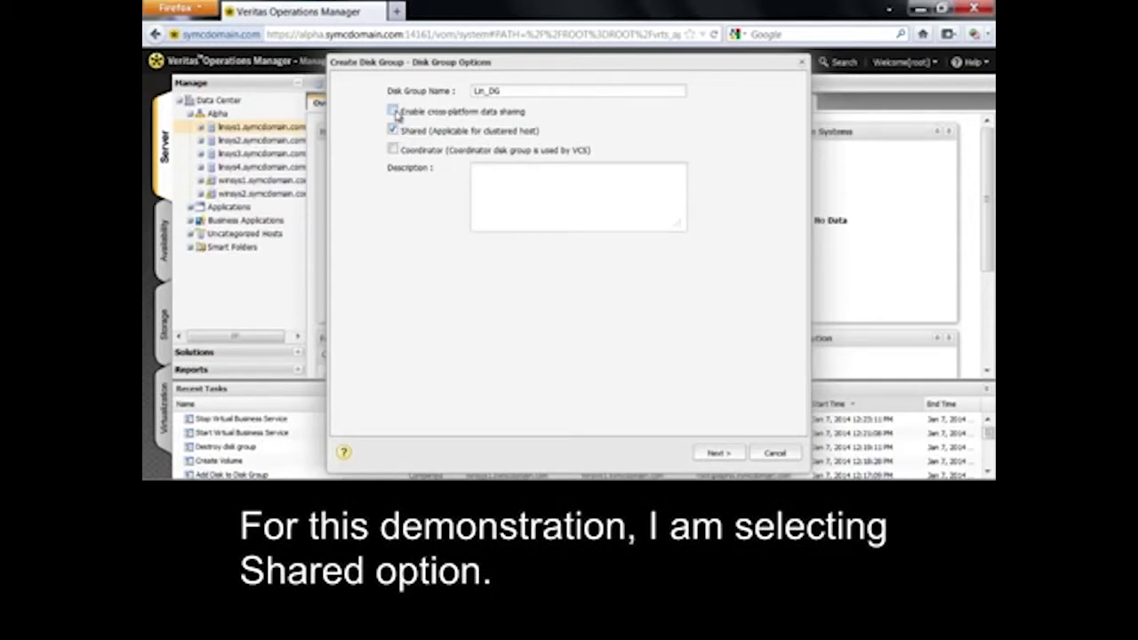
# Step: Select disk_1 and disk_2 (sorted by Name) for Lin_DG and advance past disk naming
pyautogui.click(740, 454)
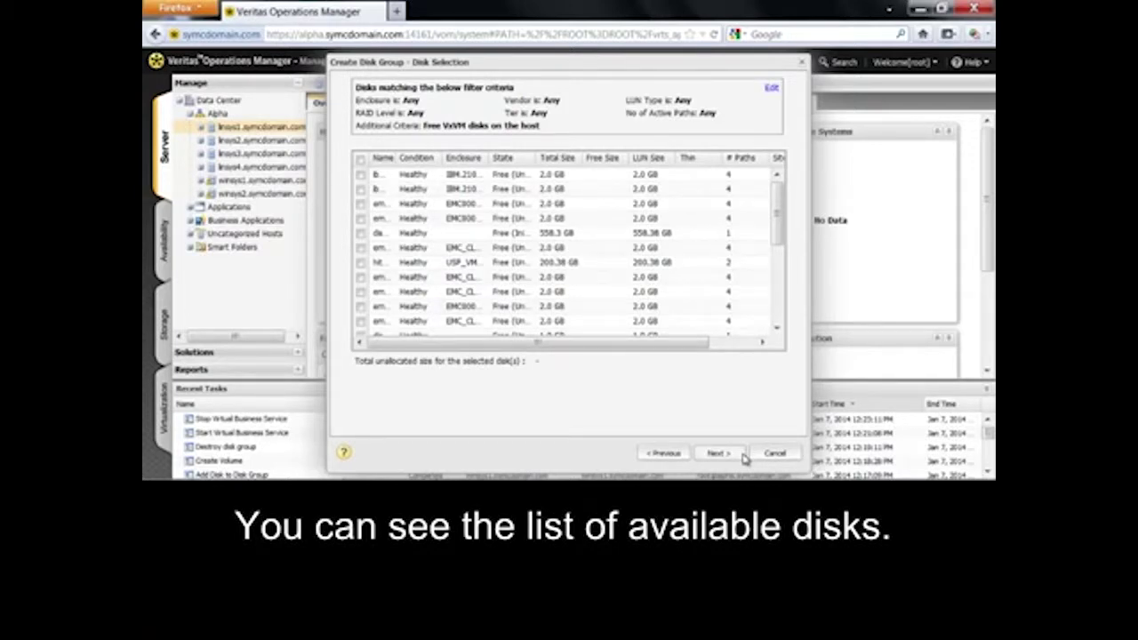
pyautogui.click(773, 90)
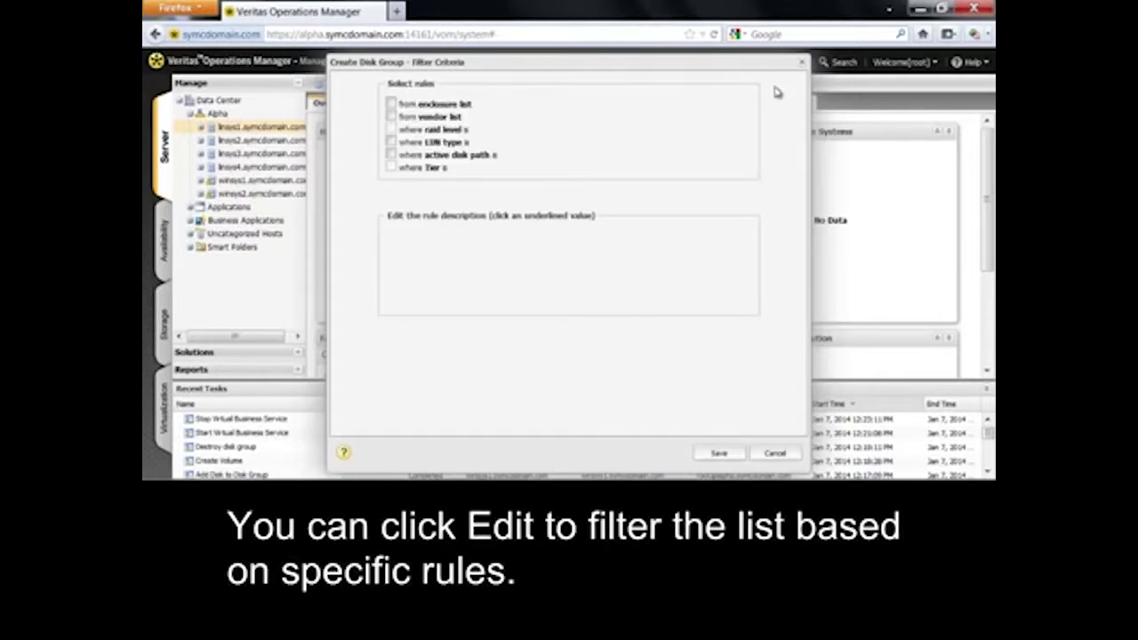
pyautogui.click(775, 454)
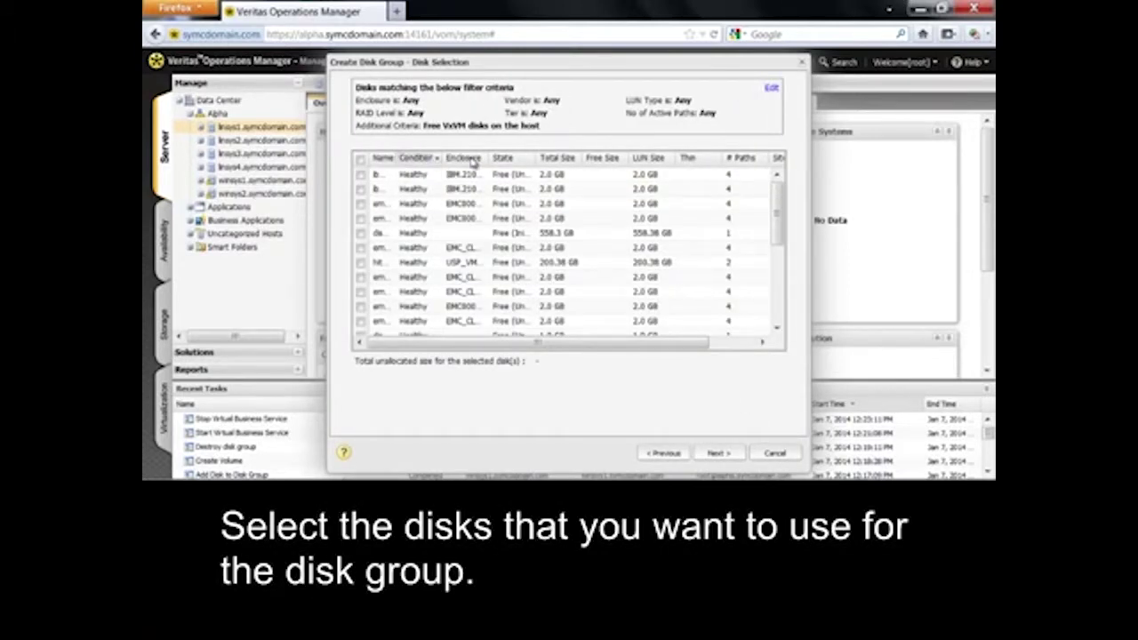
pyautogui.moveTo(396, 159); pyautogui.dragTo(475, 158)
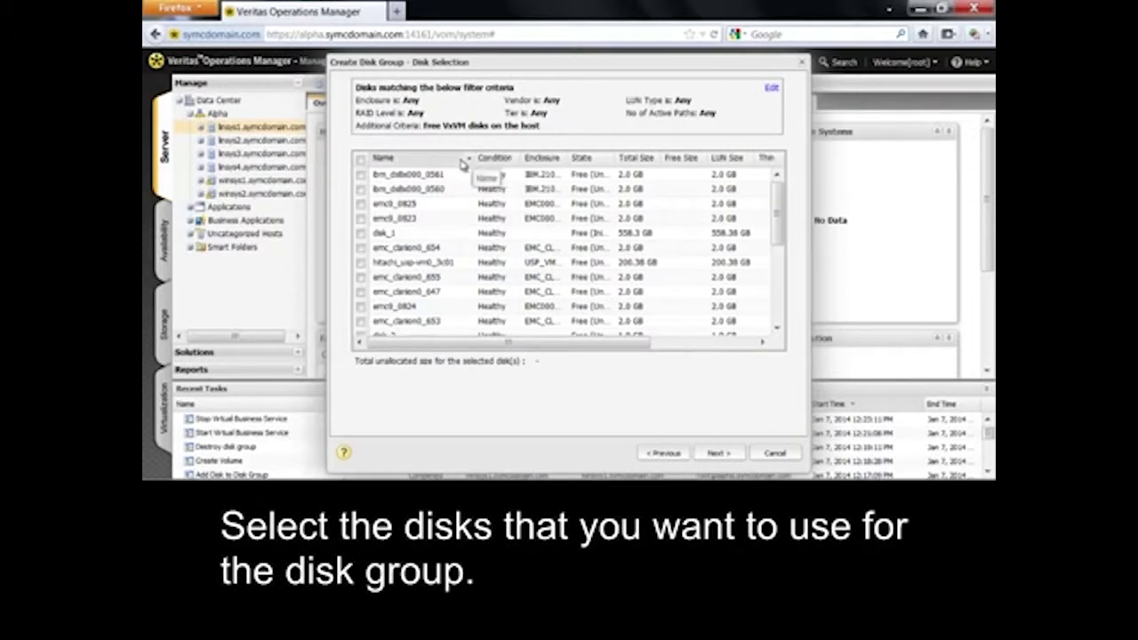
pyautogui.click(461, 160)
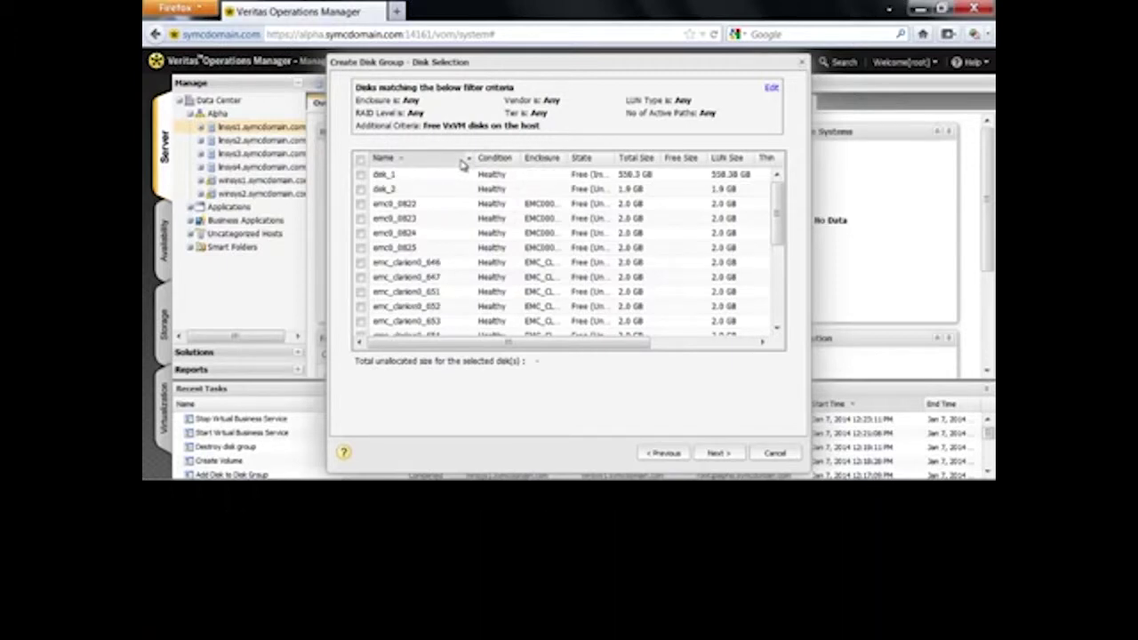
pyautogui.click(397, 175)
pyautogui.click(360, 176)
pyautogui.click(361, 189)
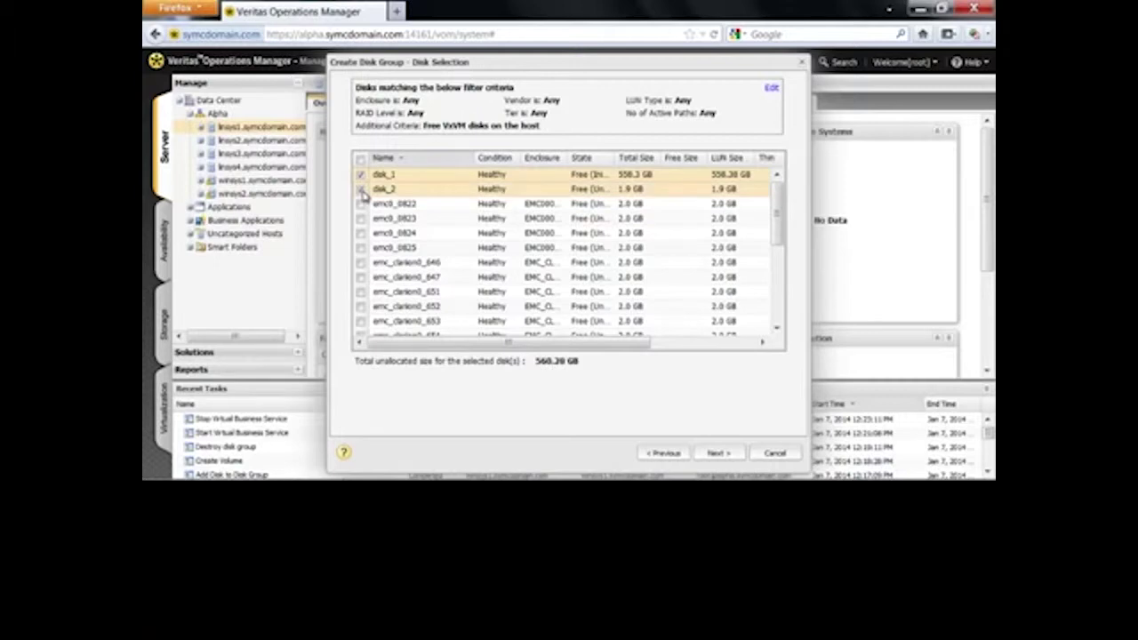
pyautogui.click(717, 453)
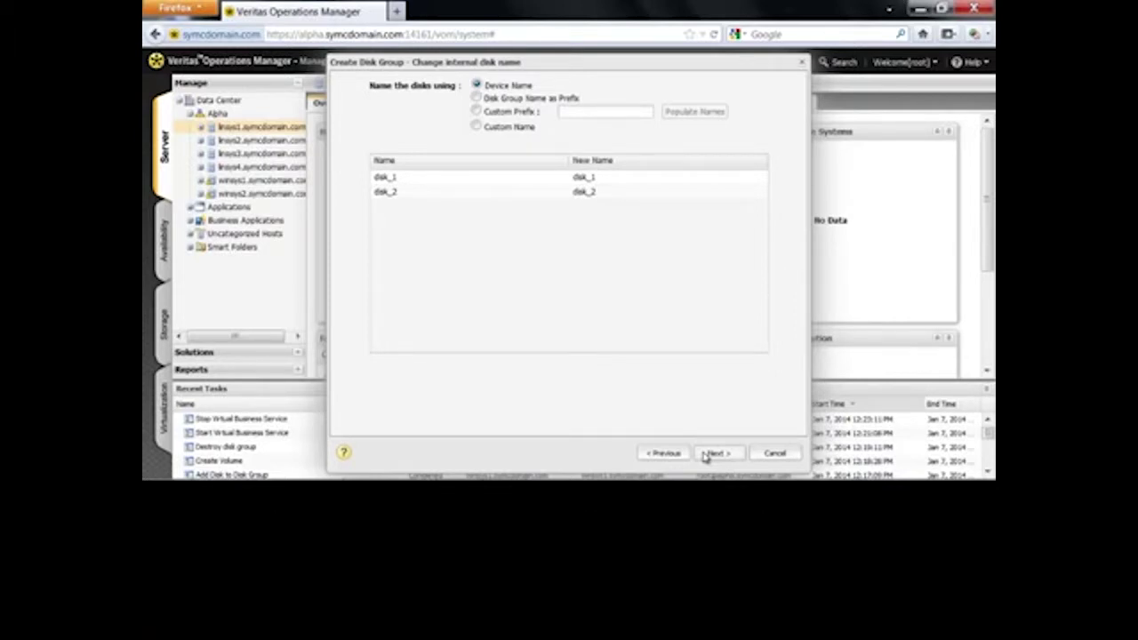
pyautogui.click(715, 453)
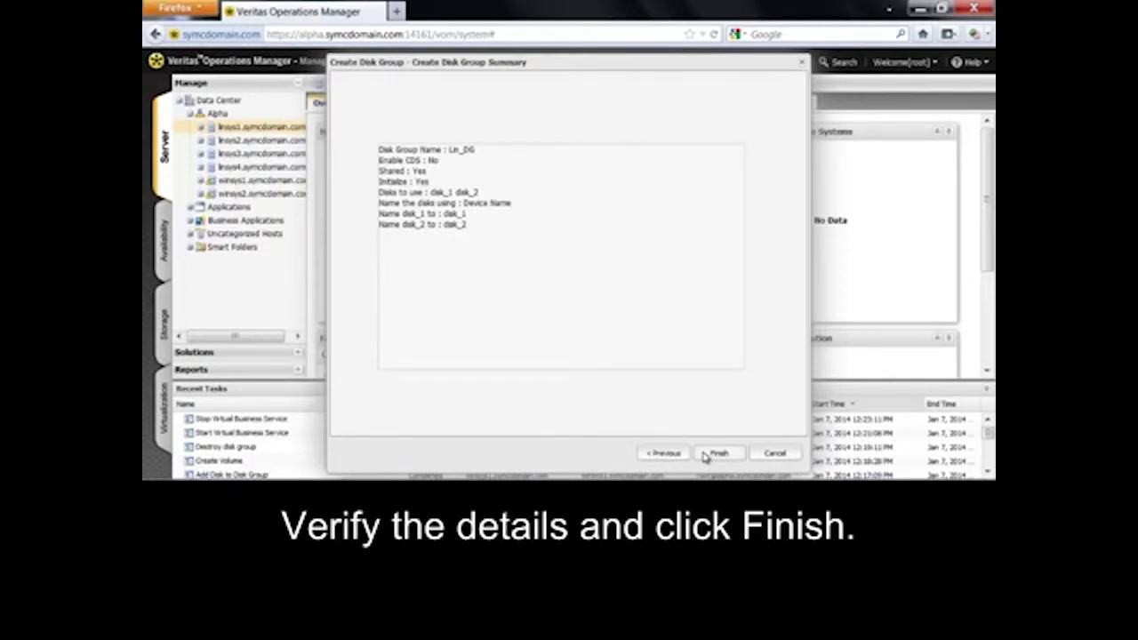
# Step: Submit creation of Lin_DG and dismiss the completed result
pyautogui.click(715, 453)
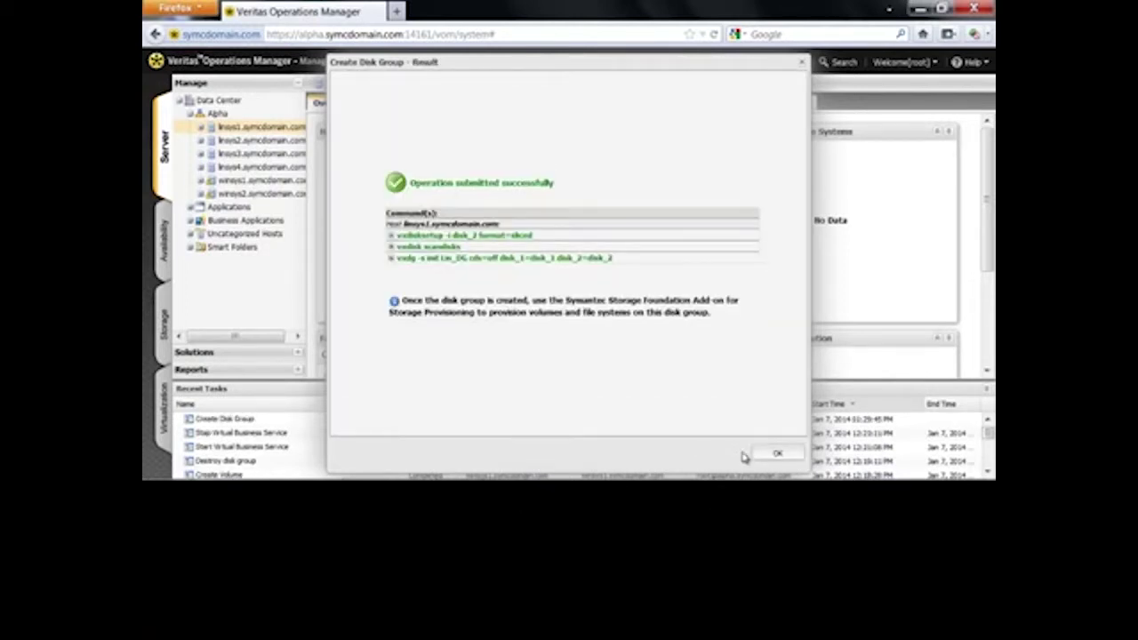
pyautogui.click(774, 455)
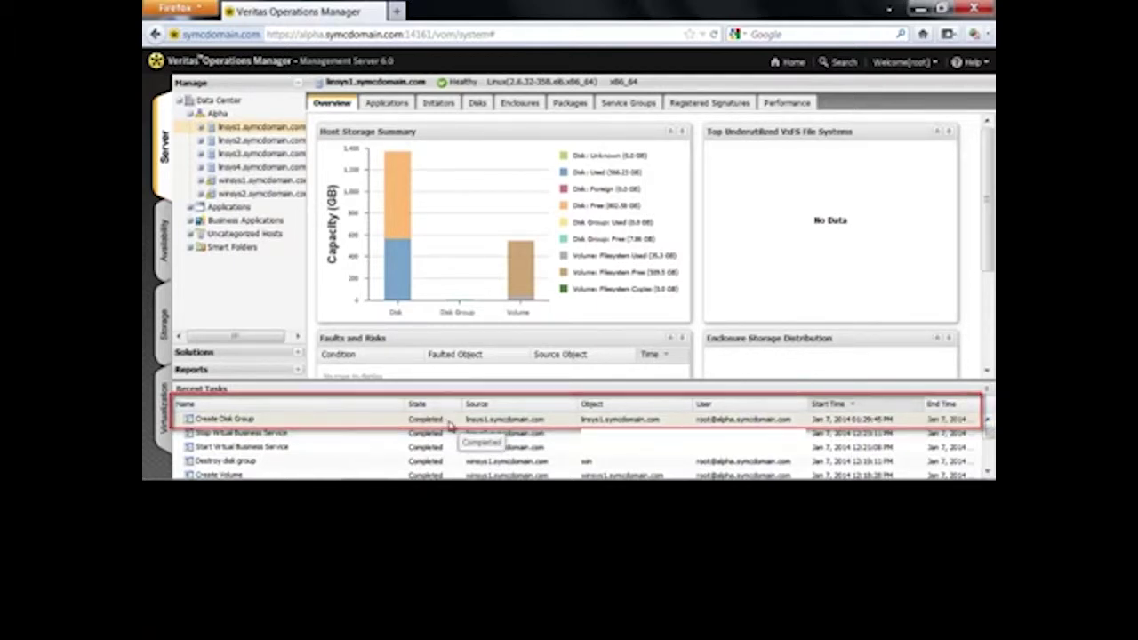
# Step: Under linsys1's Disk Groups, start the Add Disk wizard for Lin_DG
pyautogui.click(201, 128)
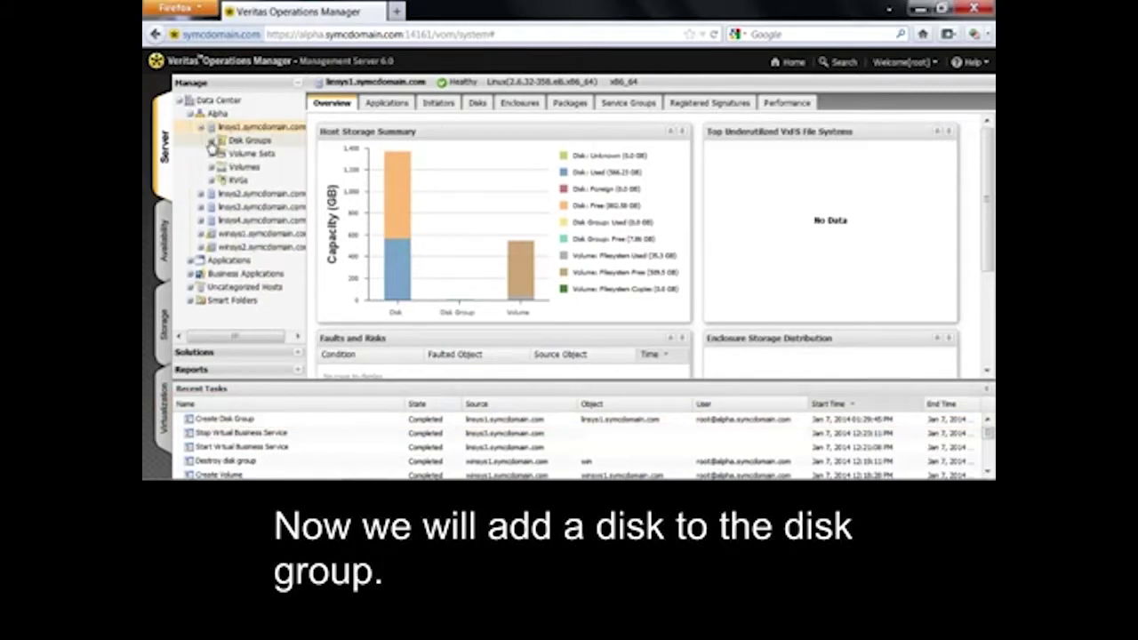
pyautogui.click(212, 141)
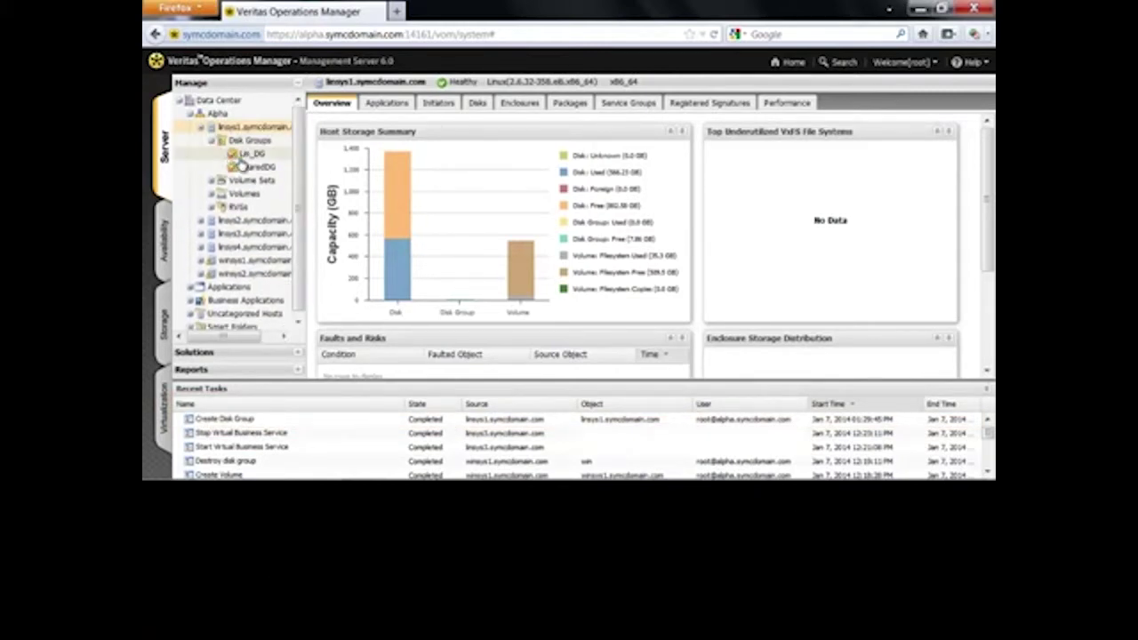
pyautogui.rightClick(248, 155)
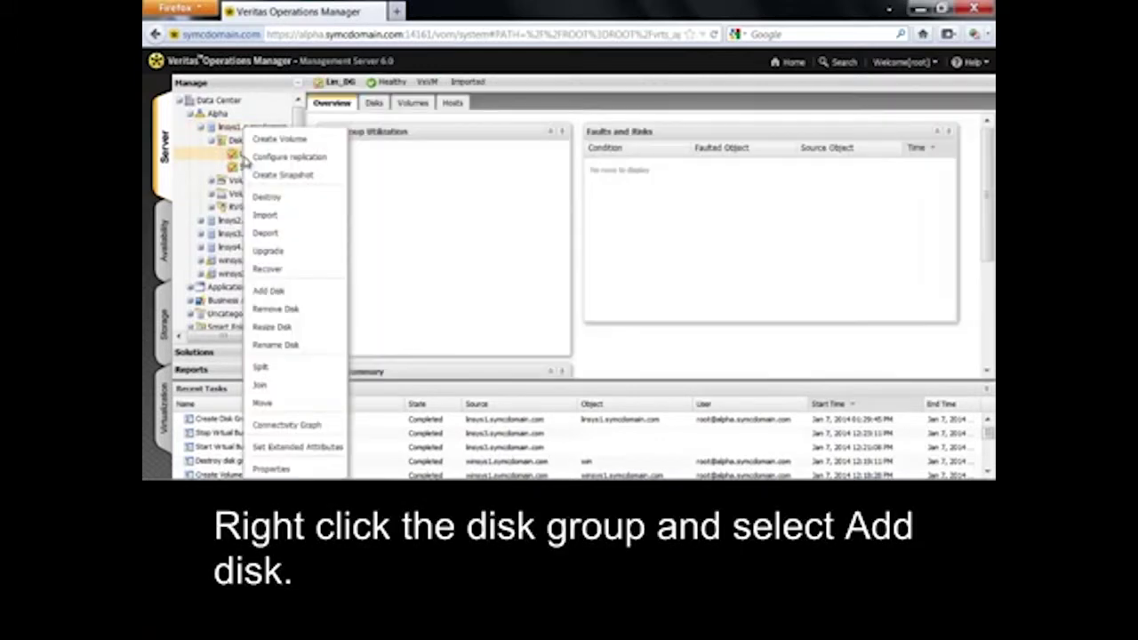
pyautogui.click(287, 291)
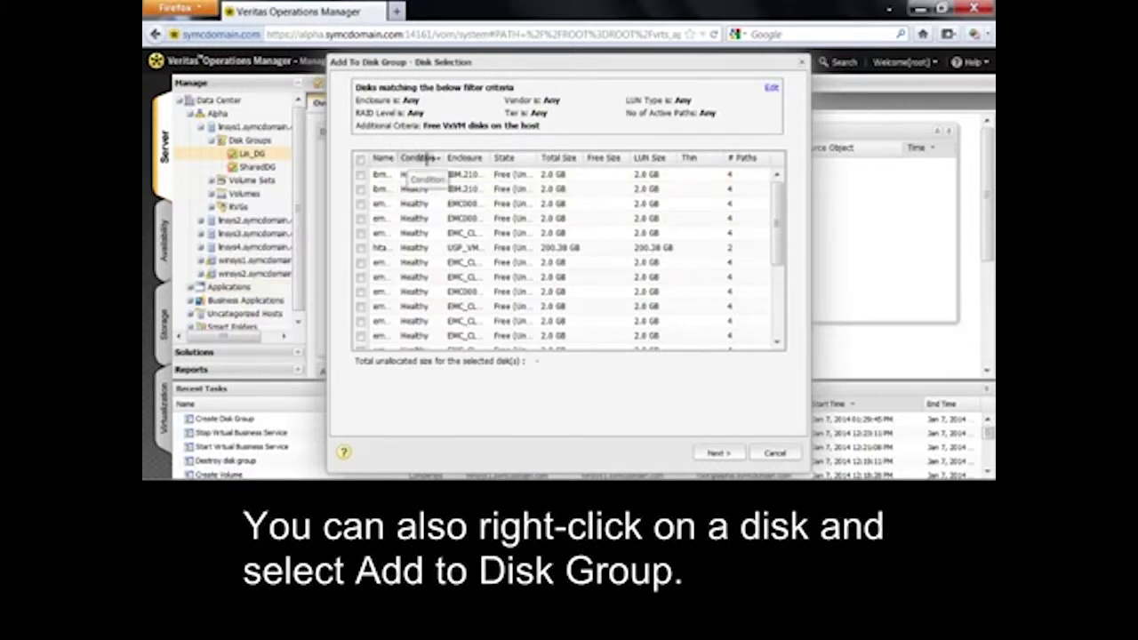
# Step: Select emc0_0822 from the name-sorted disk list and add it to Lin_DG
pyautogui.moveTo(474, 161); pyautogui.dragTo(475, 163)
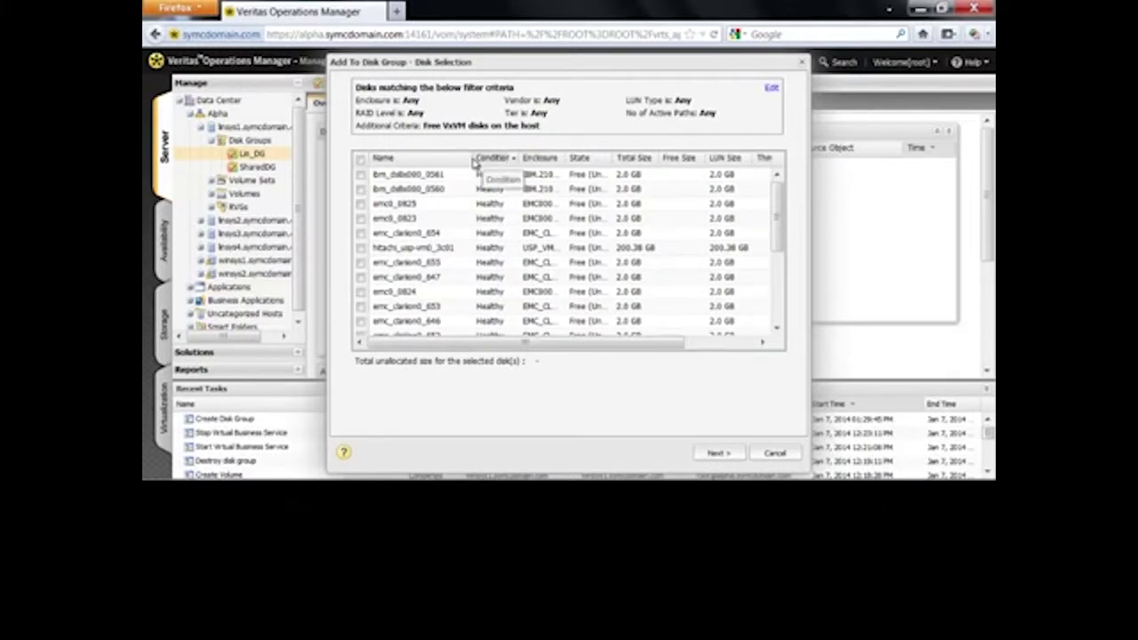
pyautogui.click(466, 158)
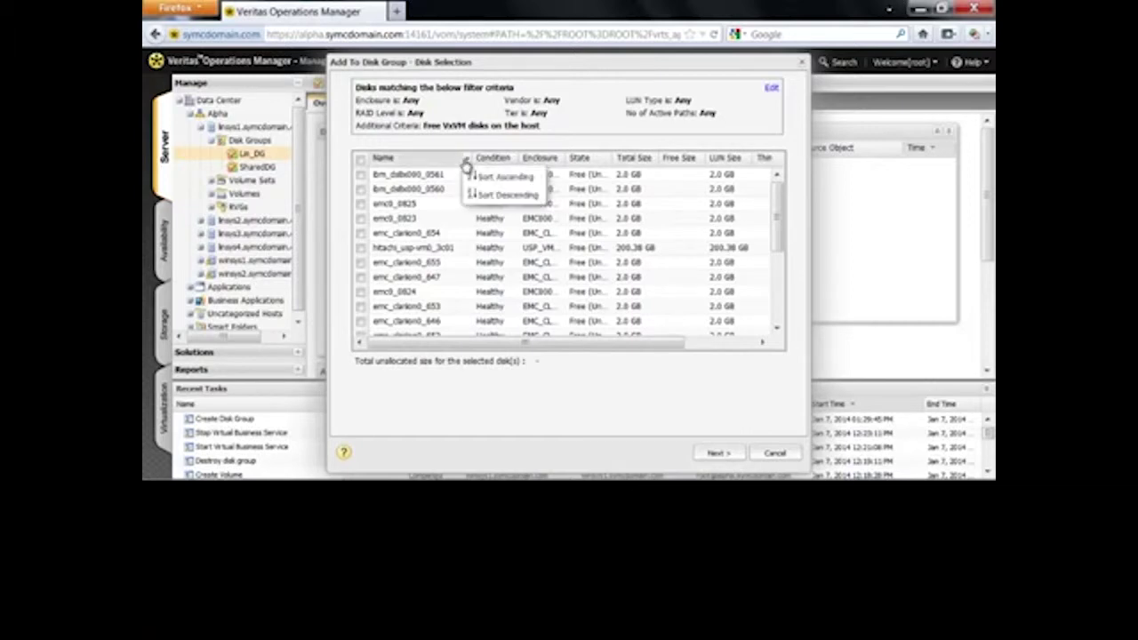
pyautogui.click(500, 176)
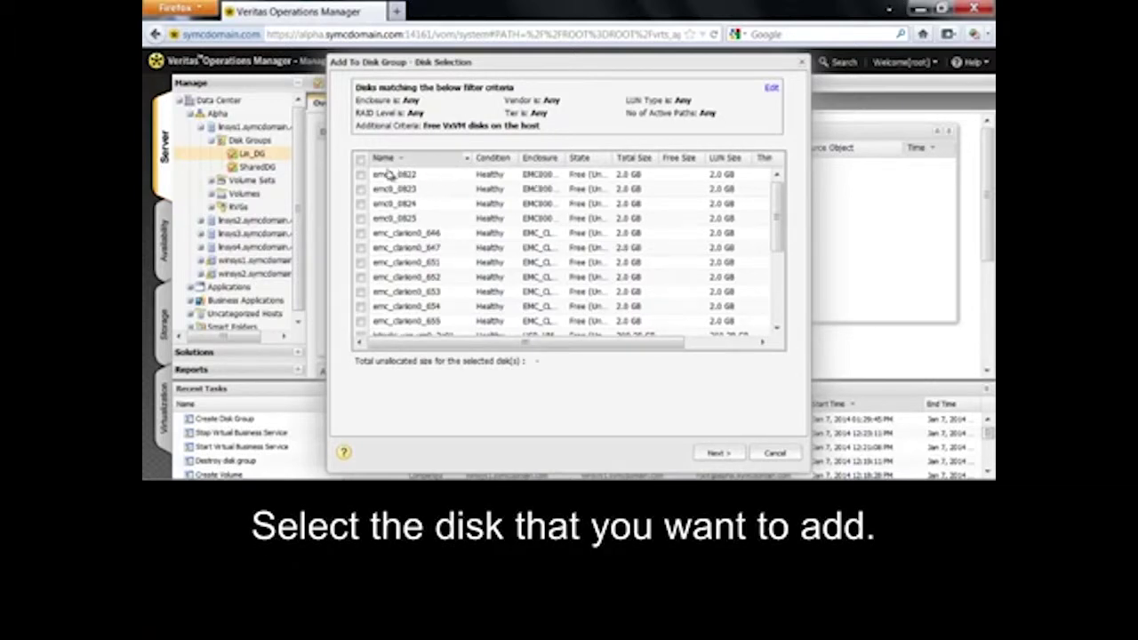
pyautogui.click(360, 176)
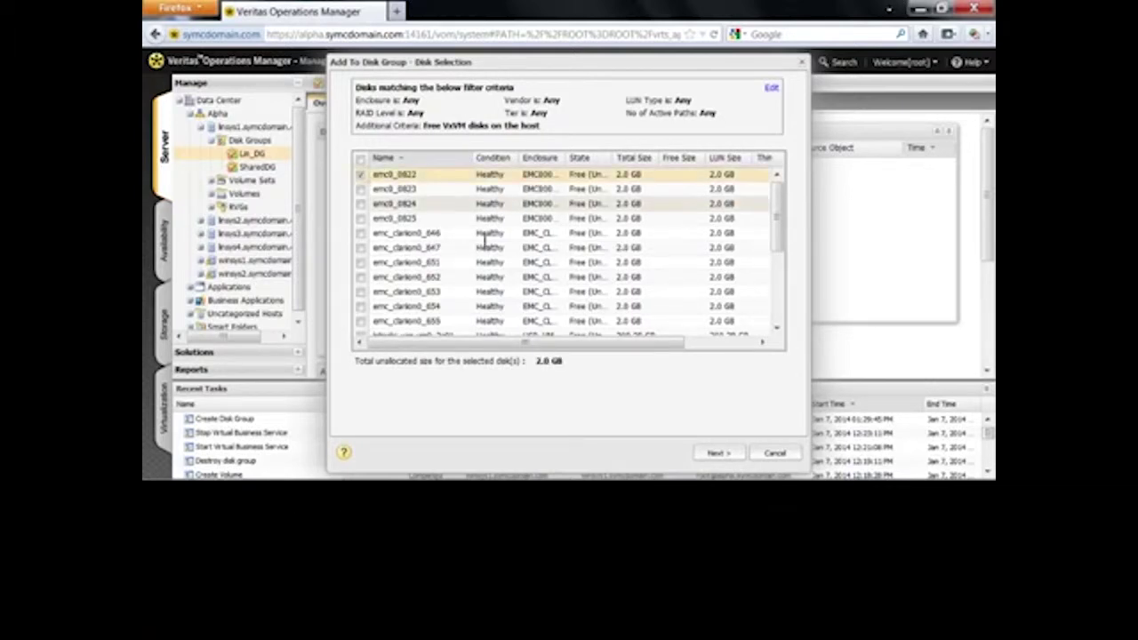
pyautogui.click(716, 453)
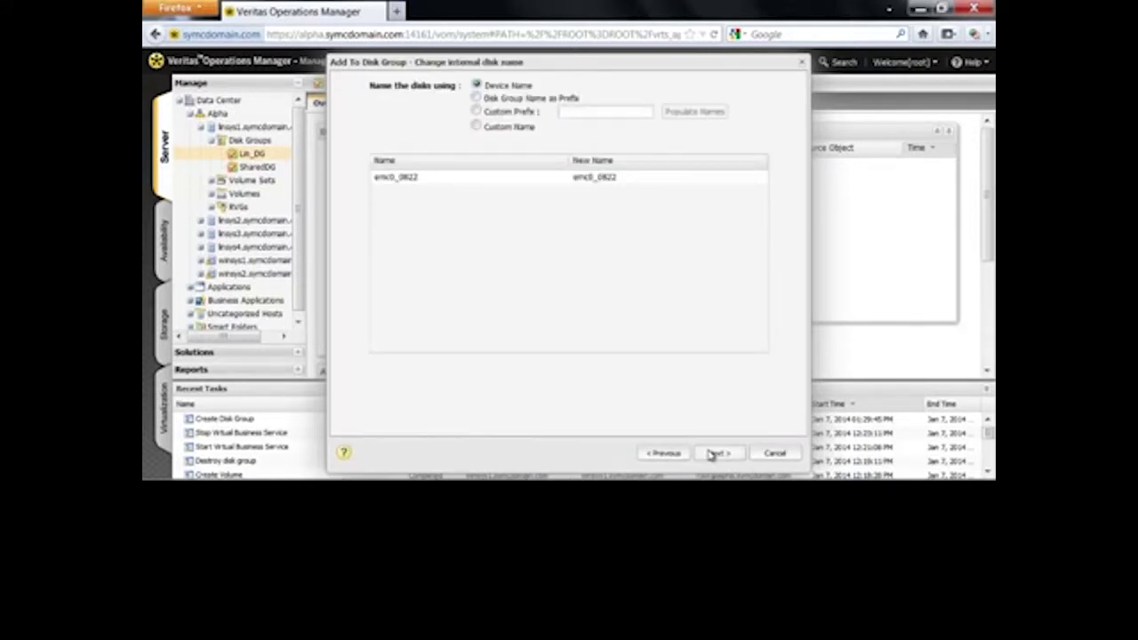
pyautogui.click(716, 453)
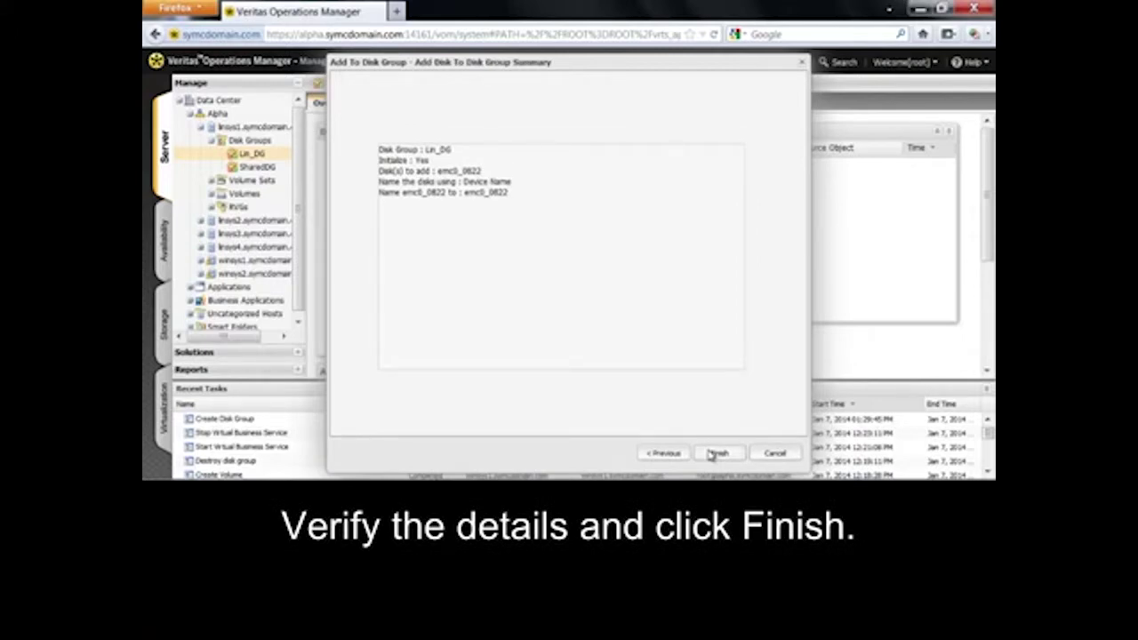
pyautogui.click(716, 453)
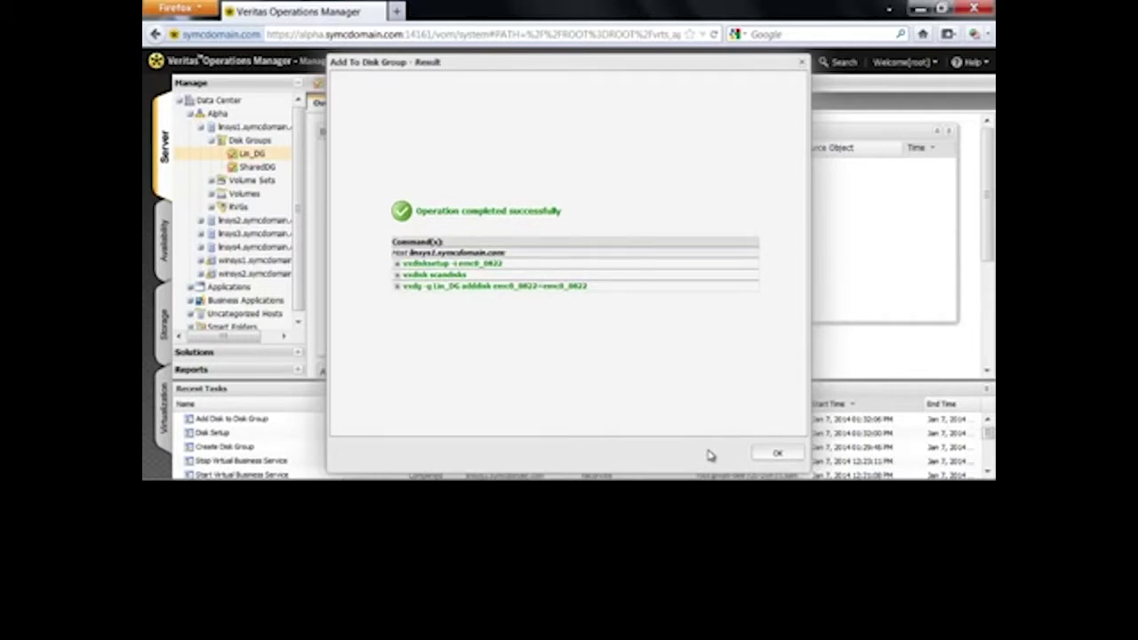
pyautogui.click(775, 453)
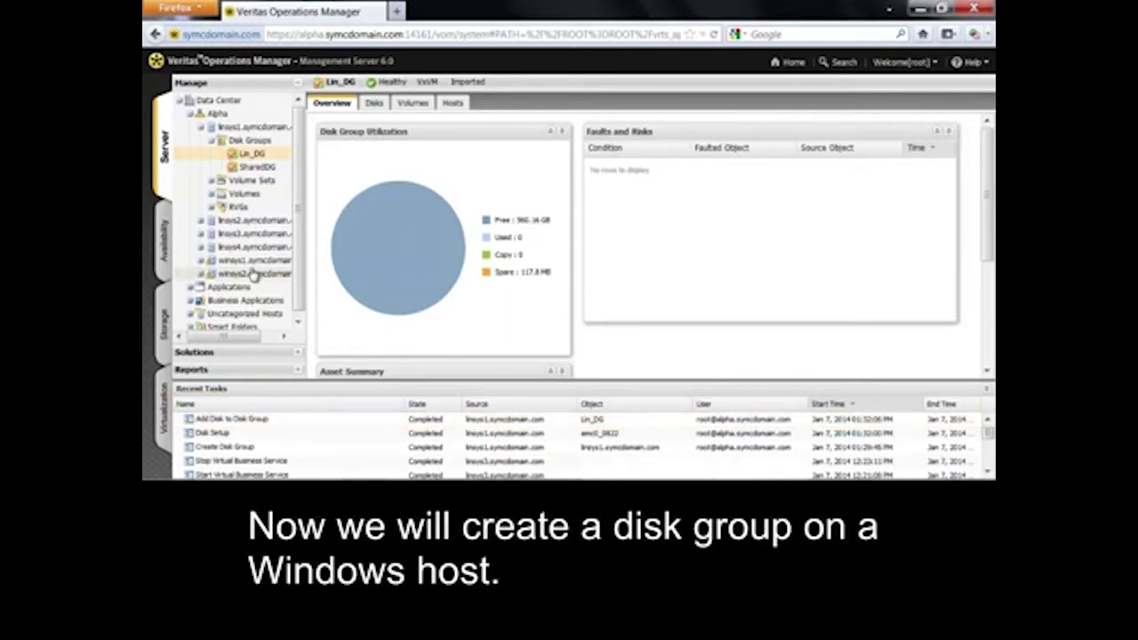
# Step: Start a Create Disk Group wizard on winsys1 named Win_DG and advance to disk selection
pyautogui.click(223, 263)
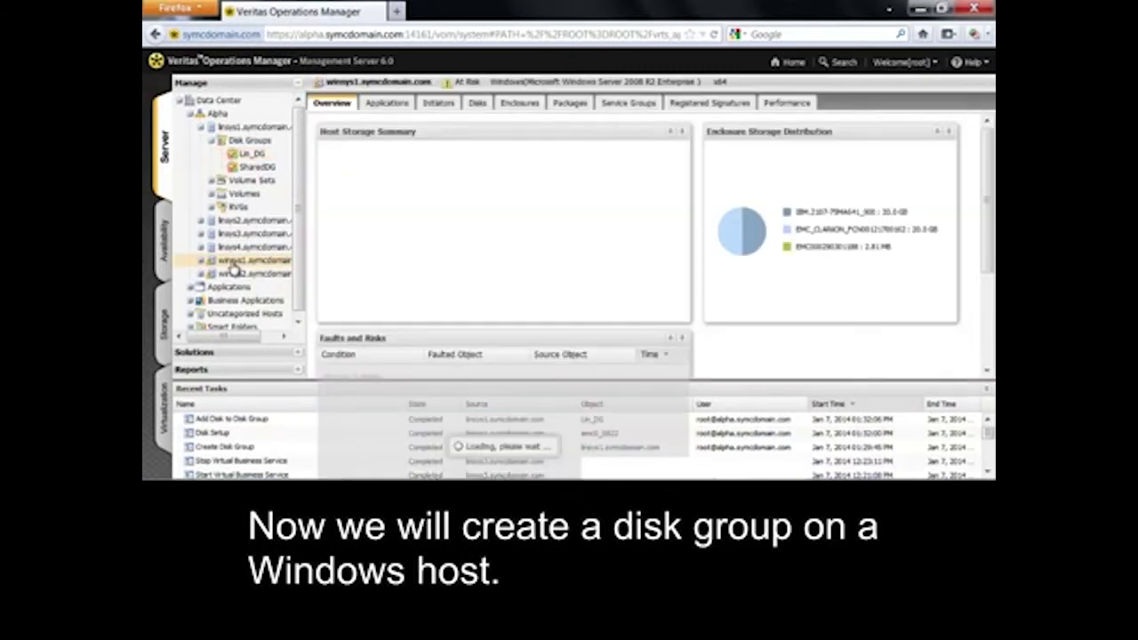
pyautogui.rightClick(233, 263)
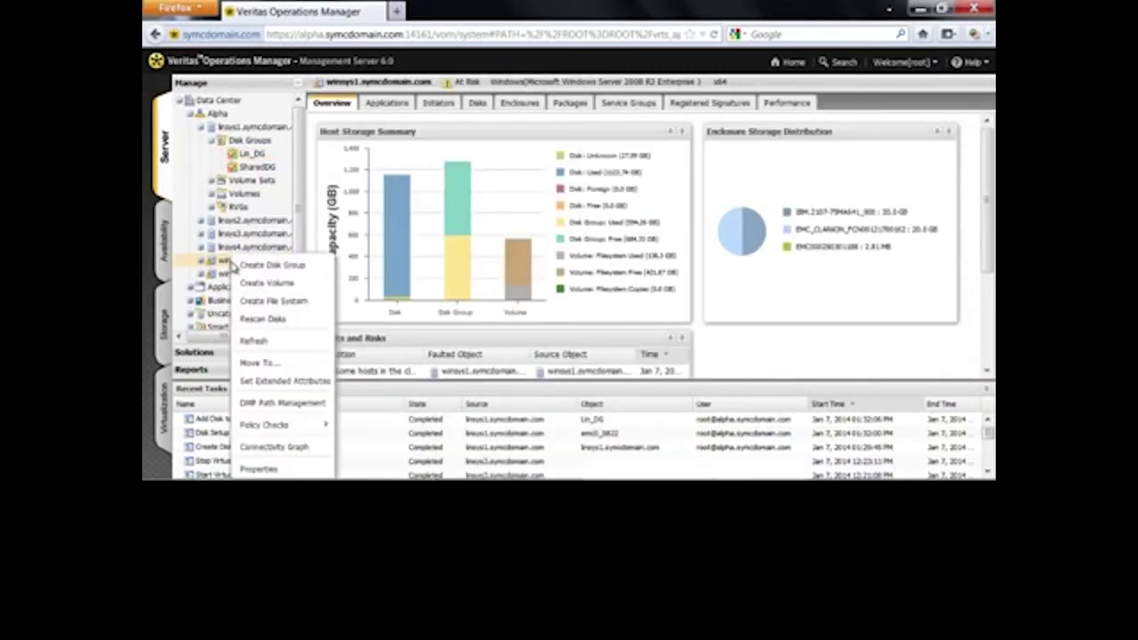
pyautogui.click(248, 266)
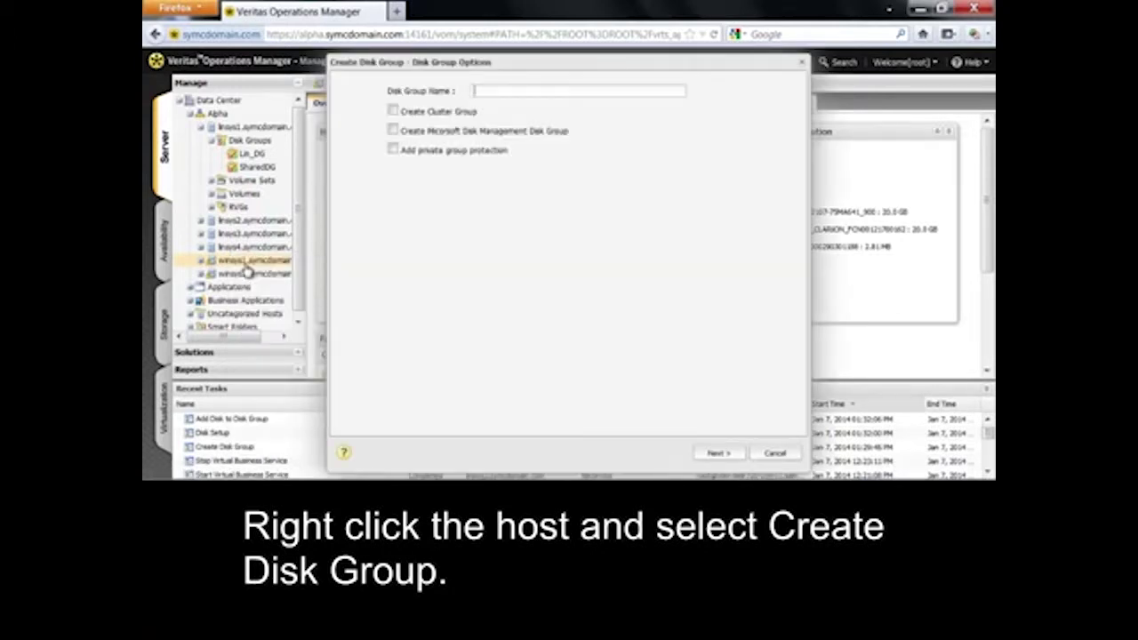
pyautogui.write('Win_DG')
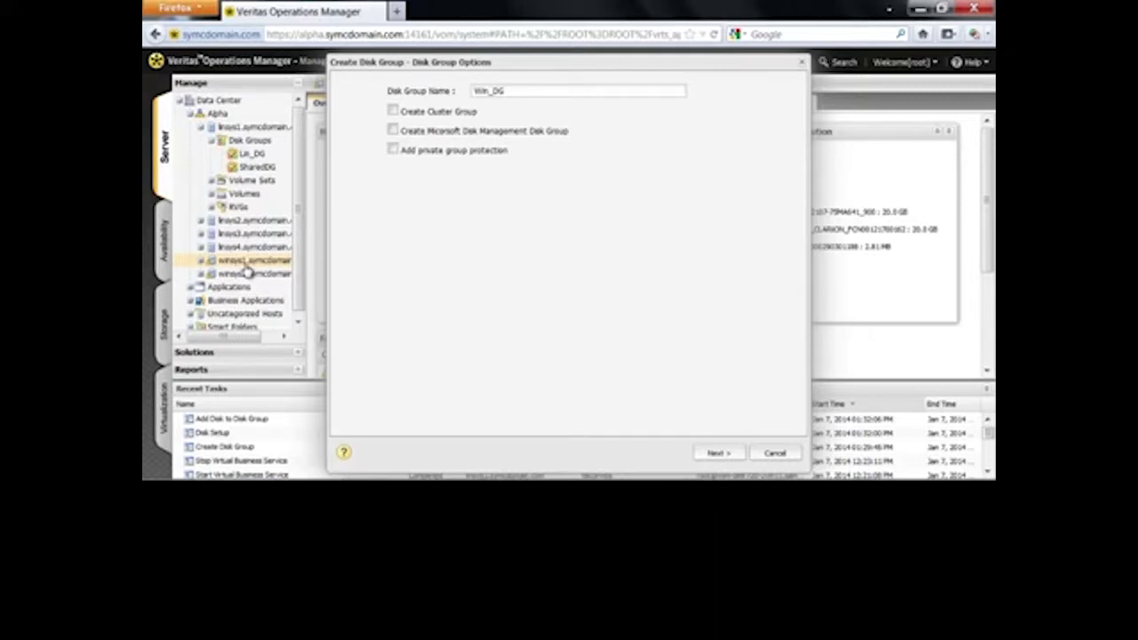
pyautogui.click(718, 455)
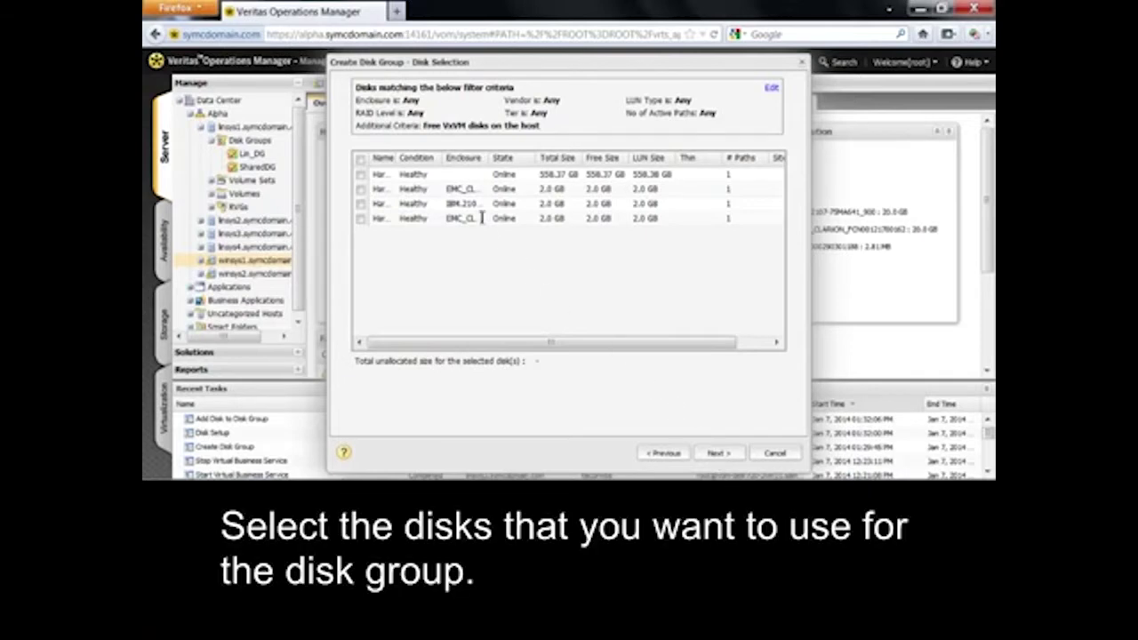
# Step: Select Harddisk1 and Harddisk8 and finish creating Win_DG
pyautogui.moveTo(402, 158); pyautogui.dragTo(461, 159)
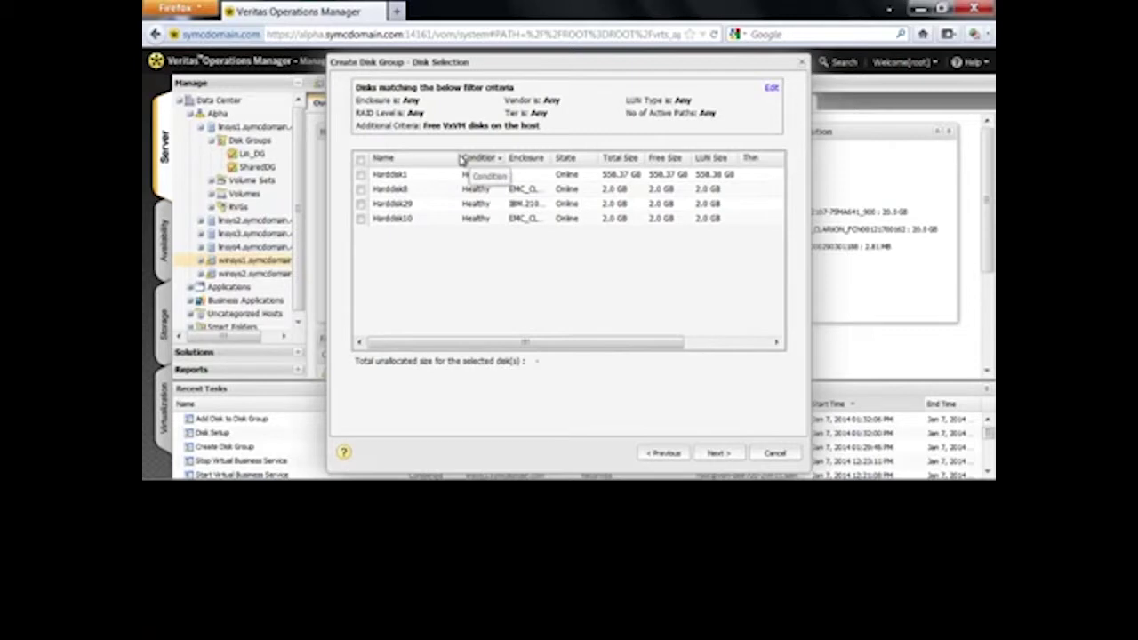
pyautogui.click(360, 175)
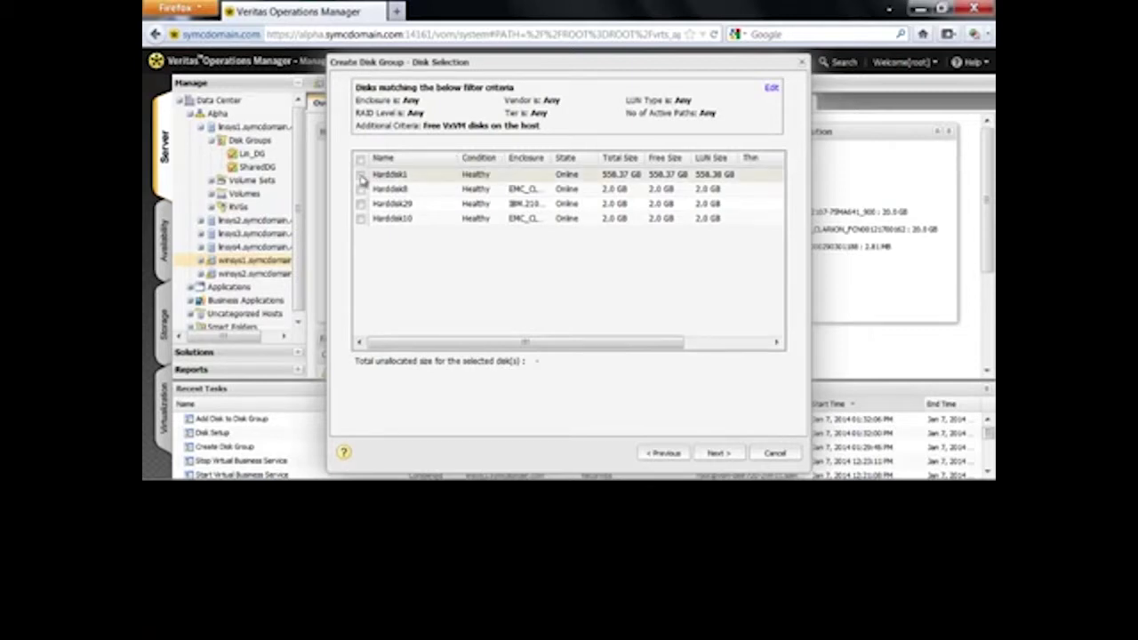
pyautogui.click(360, 189)
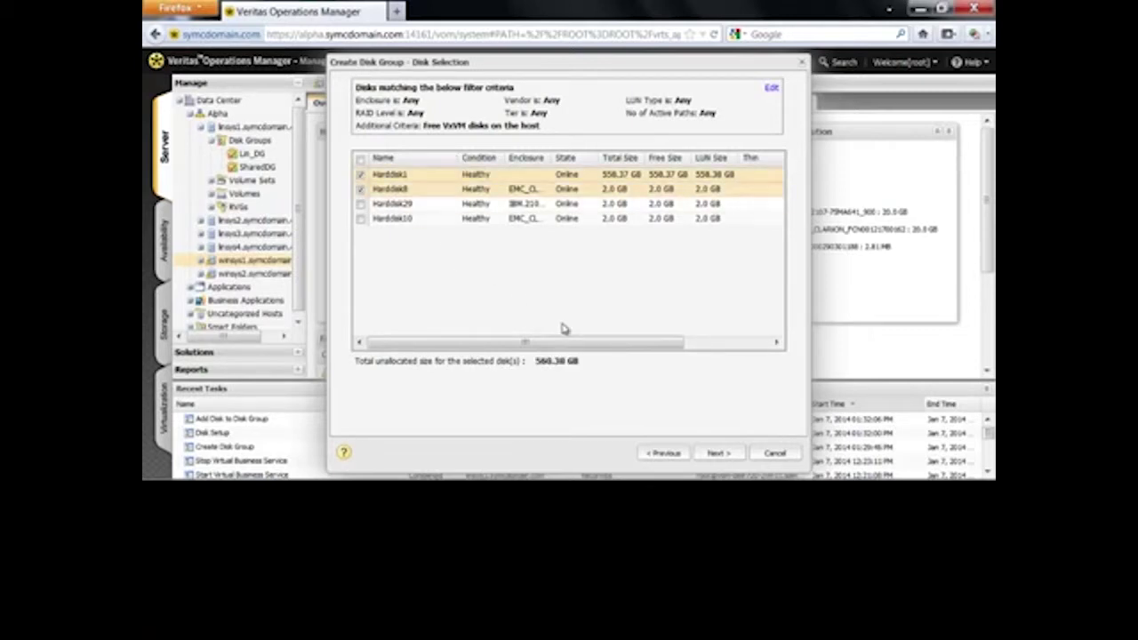
pyautogui.click(713, 454)
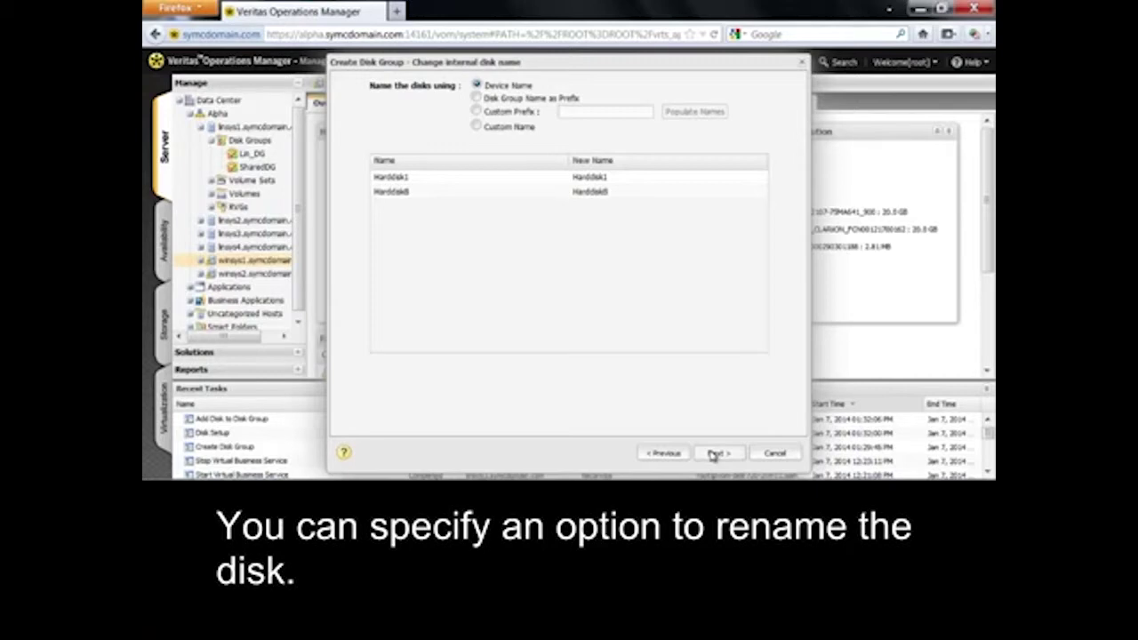
pyautogui.click(712, 454)
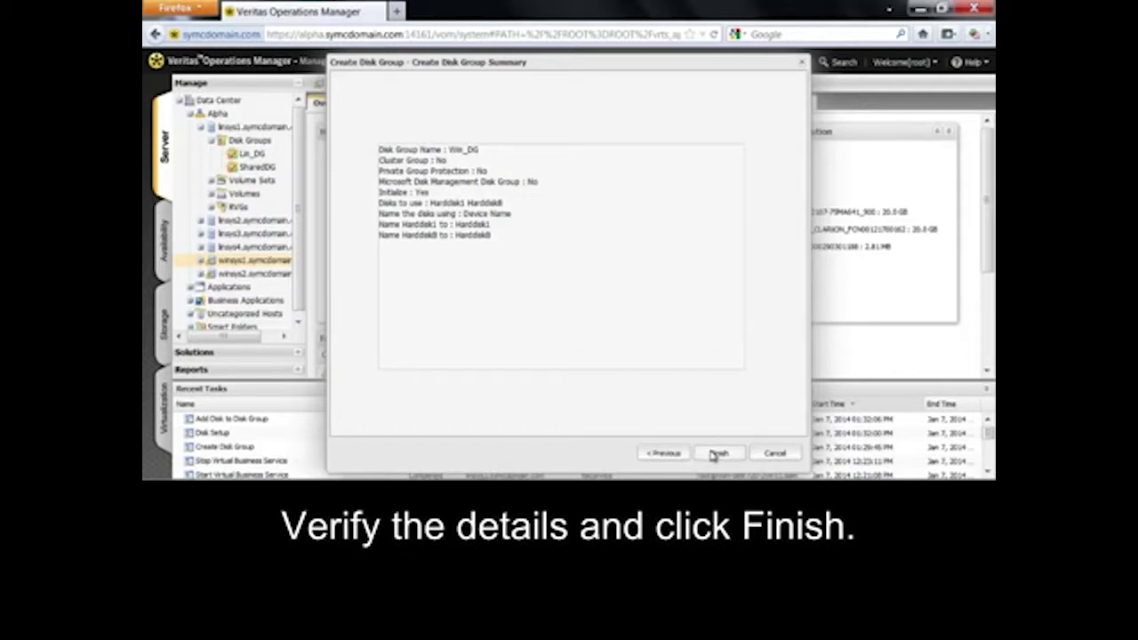
pyautogui.click(715, 454)
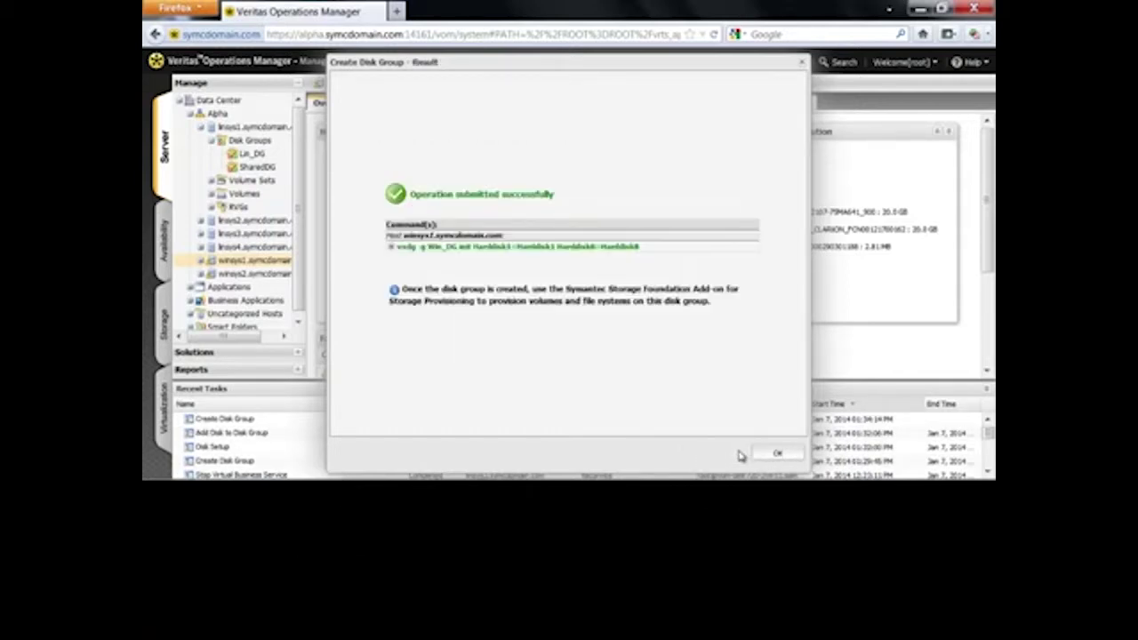
pyautogui.click(776, 454)
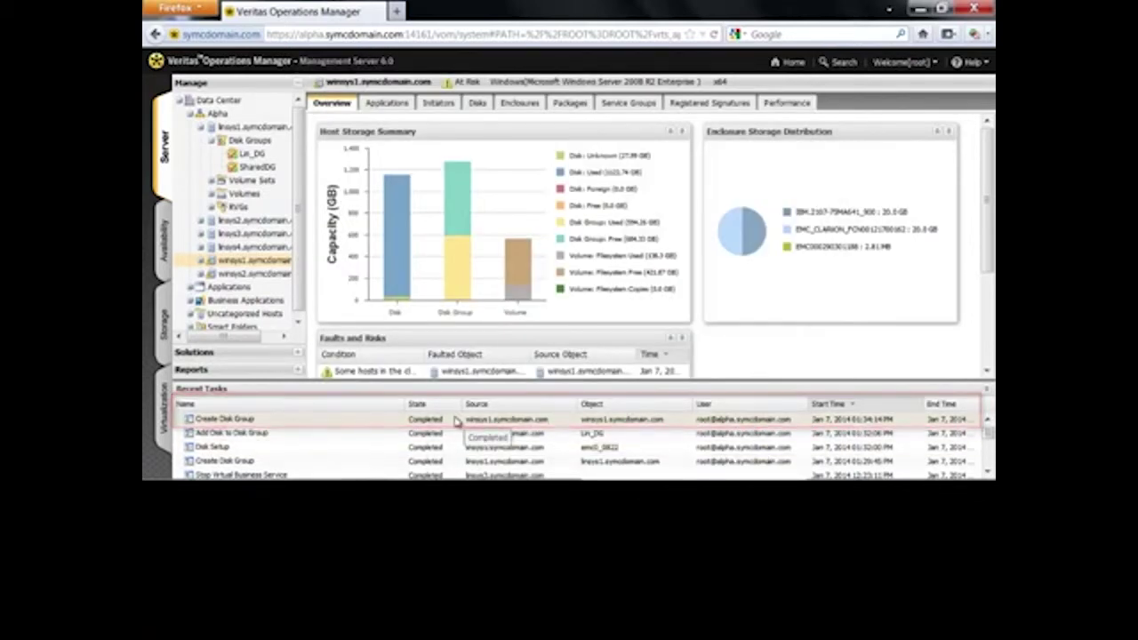
# Step: Under winsys1's Disk Groups, start the Add Disk wizard for Win_DG
pyautogui.click(201, 261)
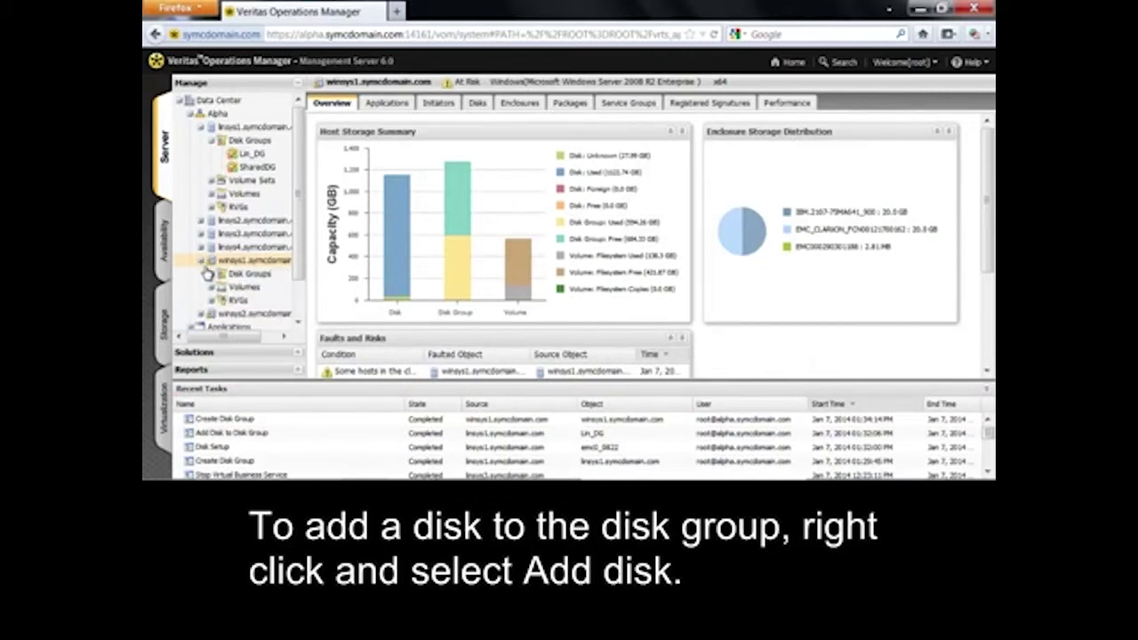
pyautogui.click(212, 275)
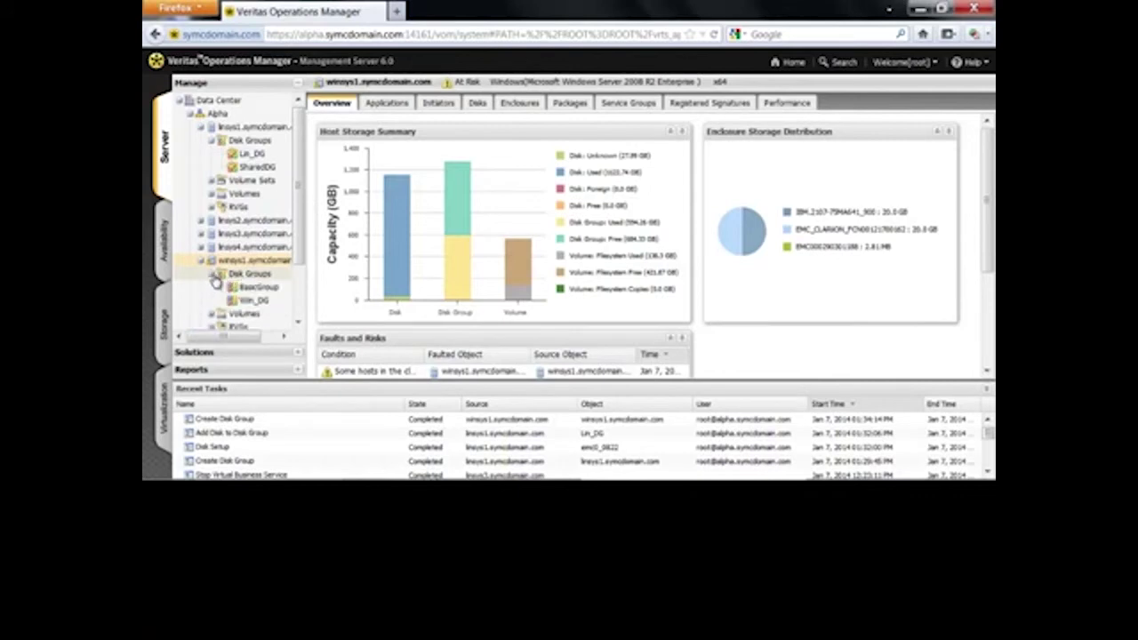
pyautogui.rightClick(251, 304)
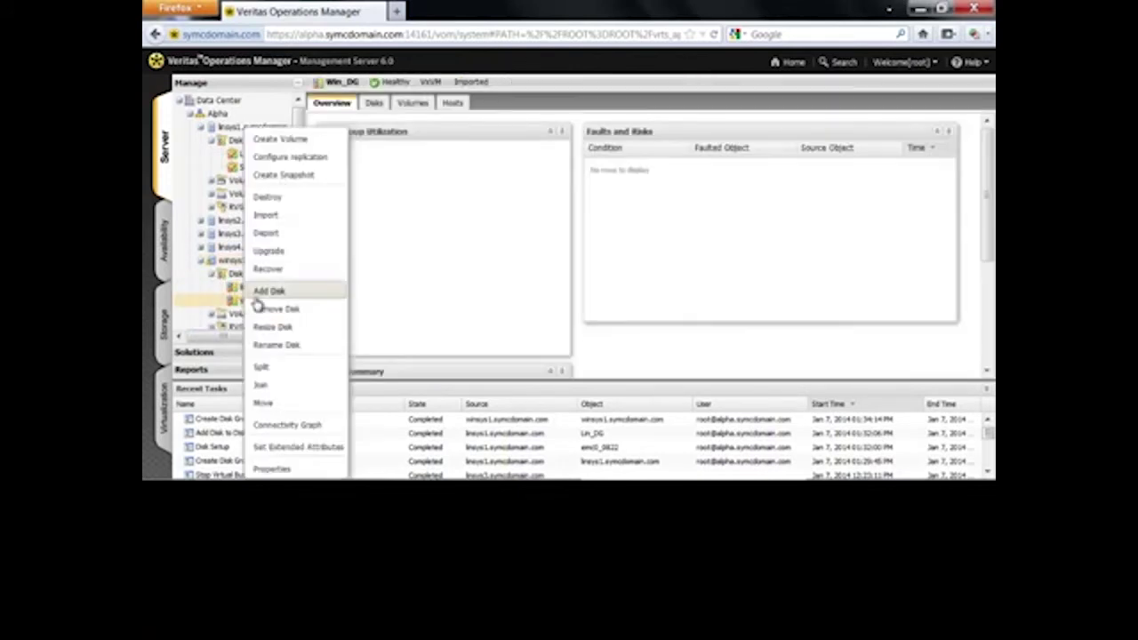
pyautogui.click(258, 300)
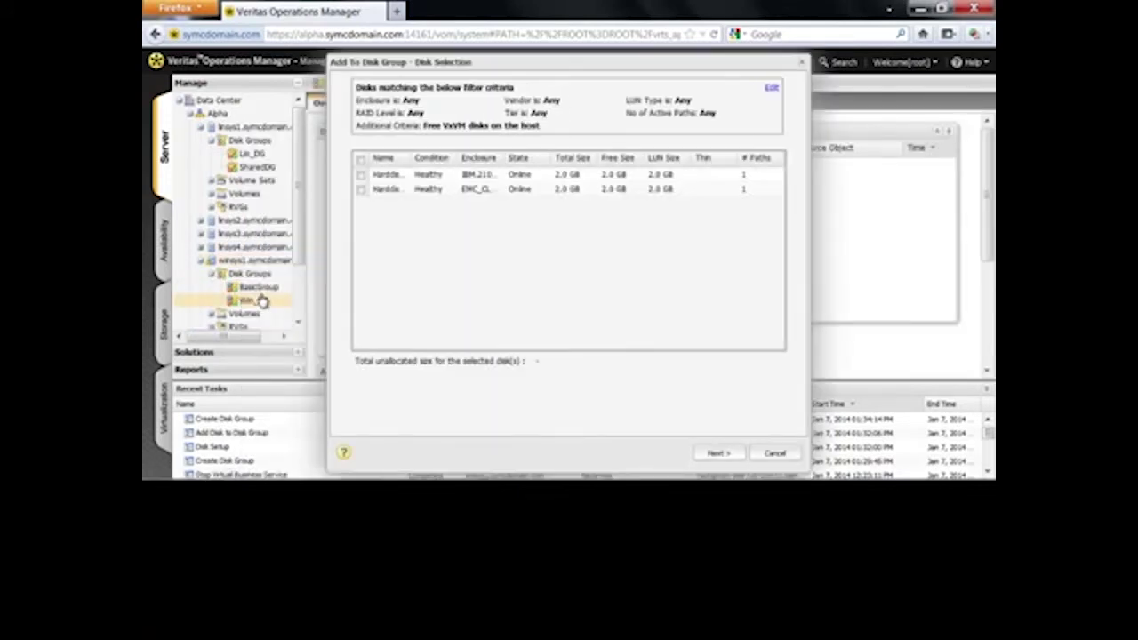
# Step: Select Harddisk10 and complete adding it to Win_DG
pyautogui.moveTo(408, 158); pyautogui.dragTo(474, 159)
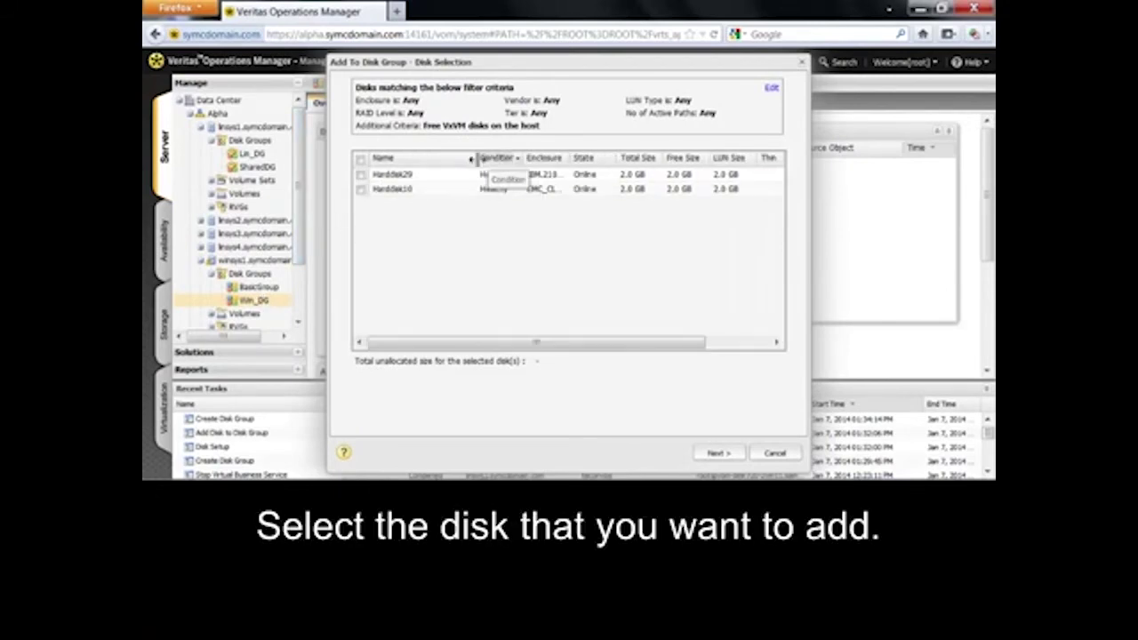
pyautogui.click(359, 190)
pyautogui.click(717, 455)
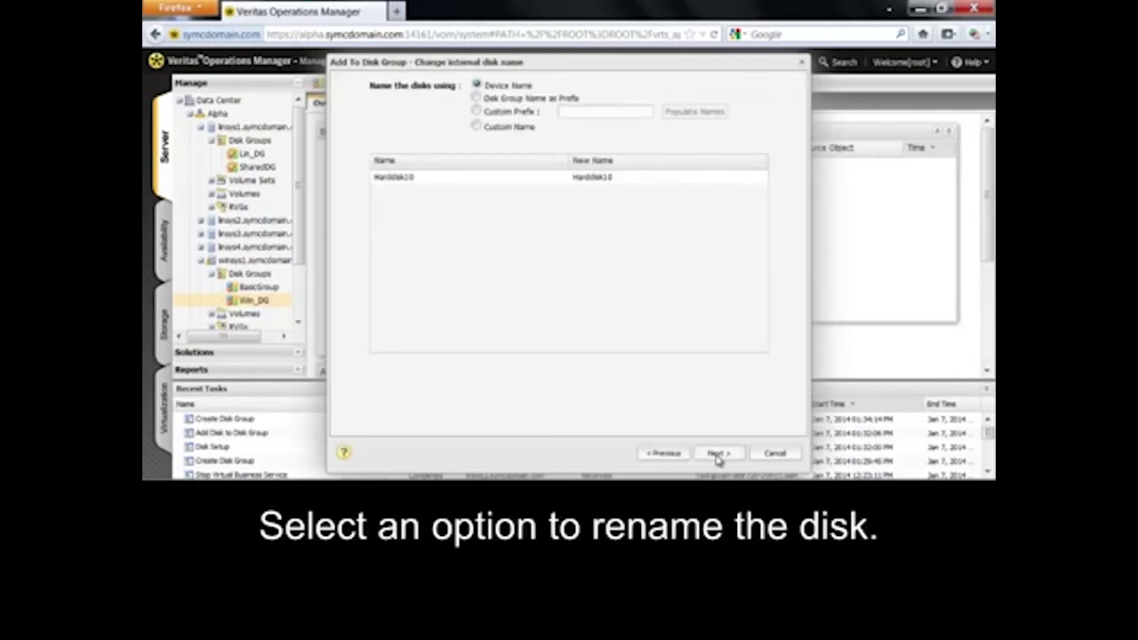
pyautogui.click(718, 454)
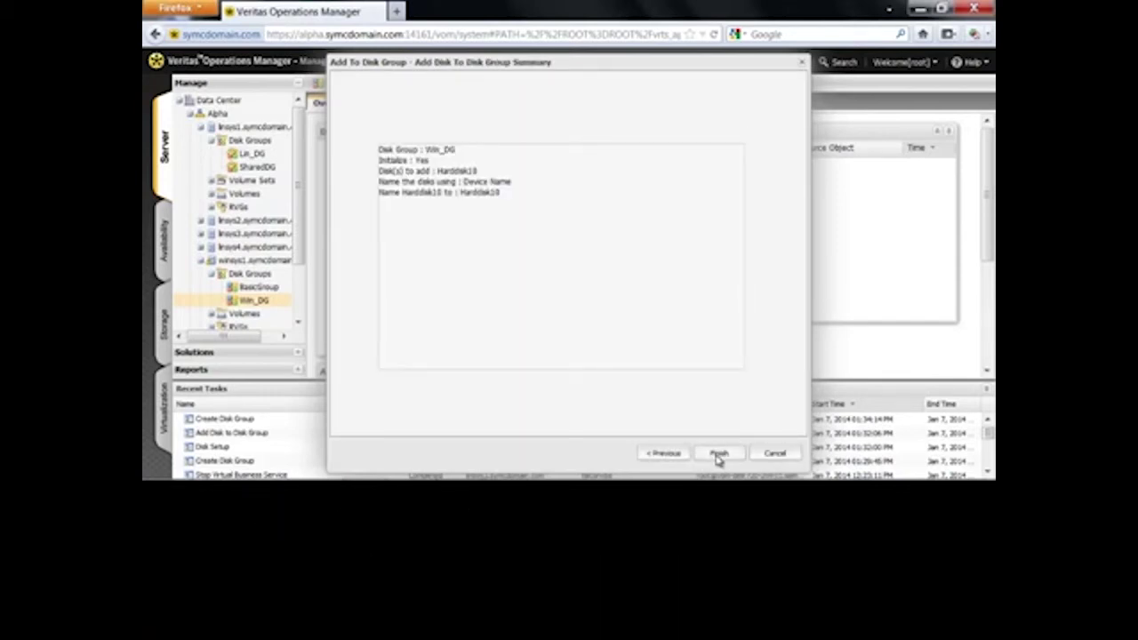
pyautogui.click(718, 455)
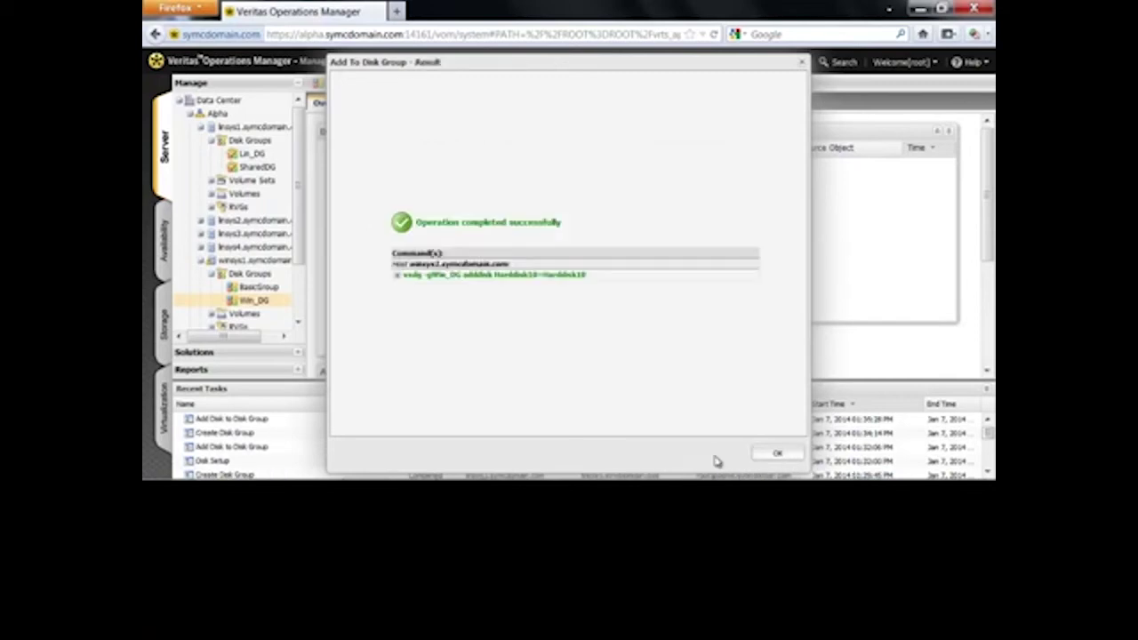
pyautogui.click(775, 454)
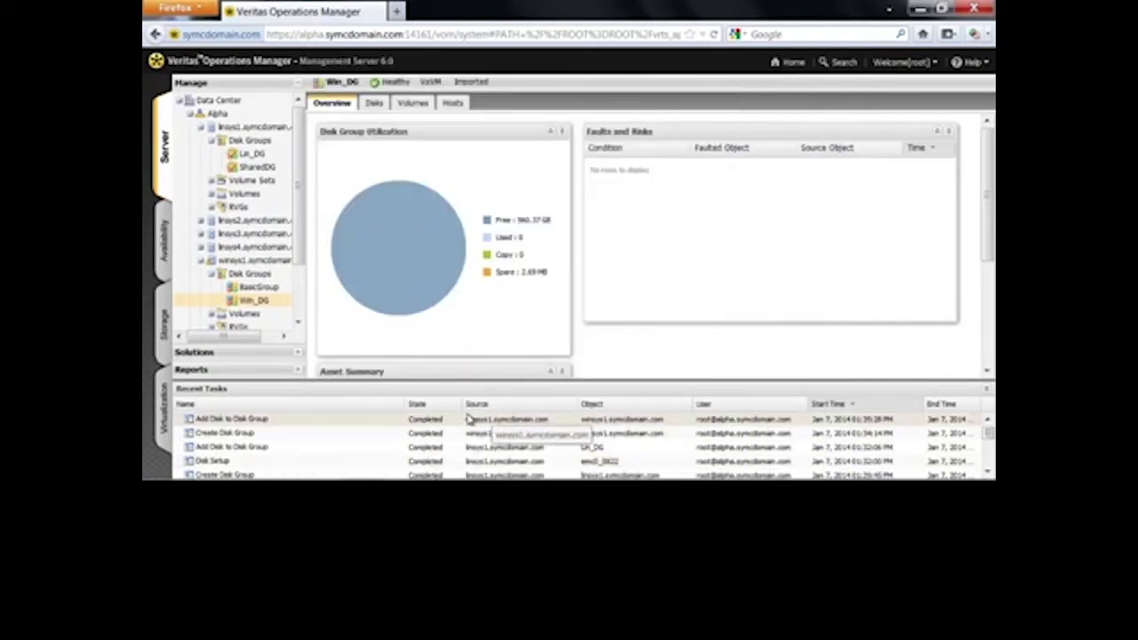